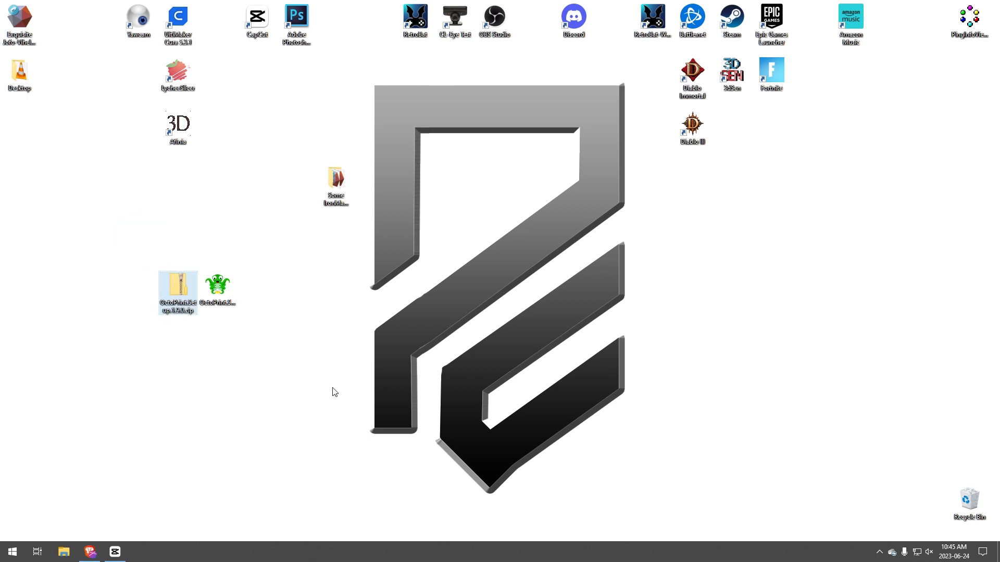
Step: Open the OctoPrint.Setup.1.9.0.zip archive and try to copy its installer to the desktop
{"action": "key", "text": "Return"}
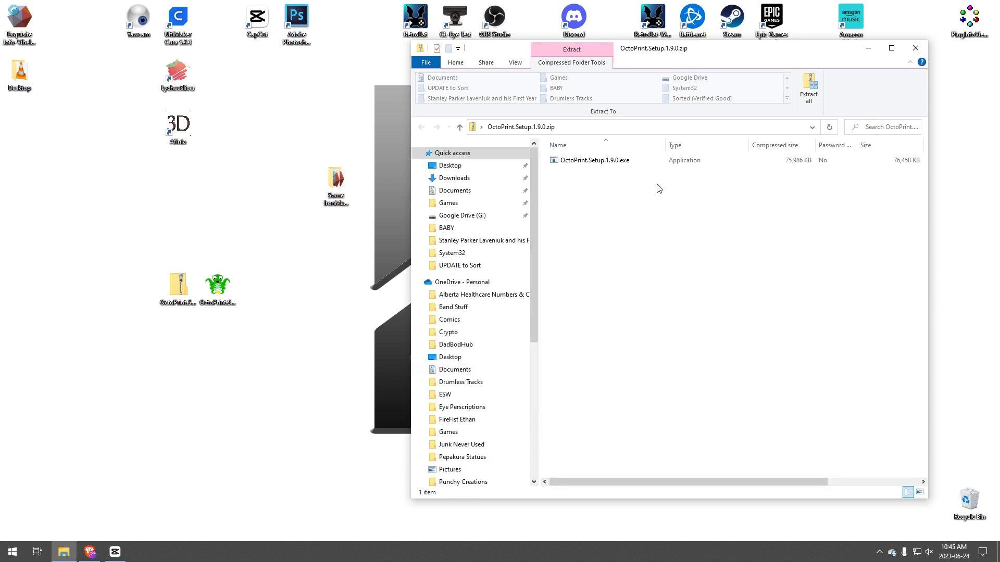
{"action": "double_click", "coordinate": [576, 162]}
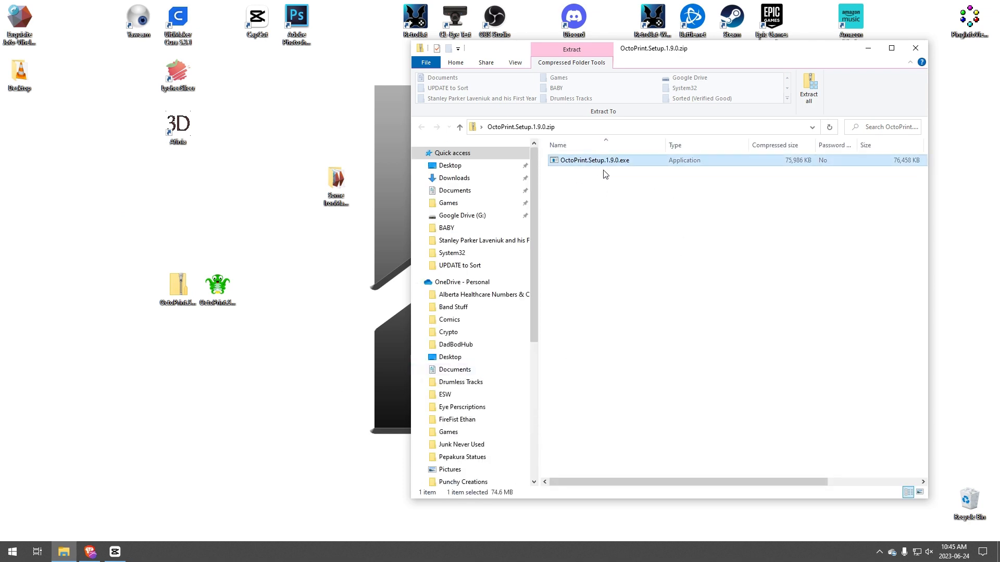
{"action": "left_click_drag", "start_coordinate": [483, 296], "coordinate": [276, 296]}
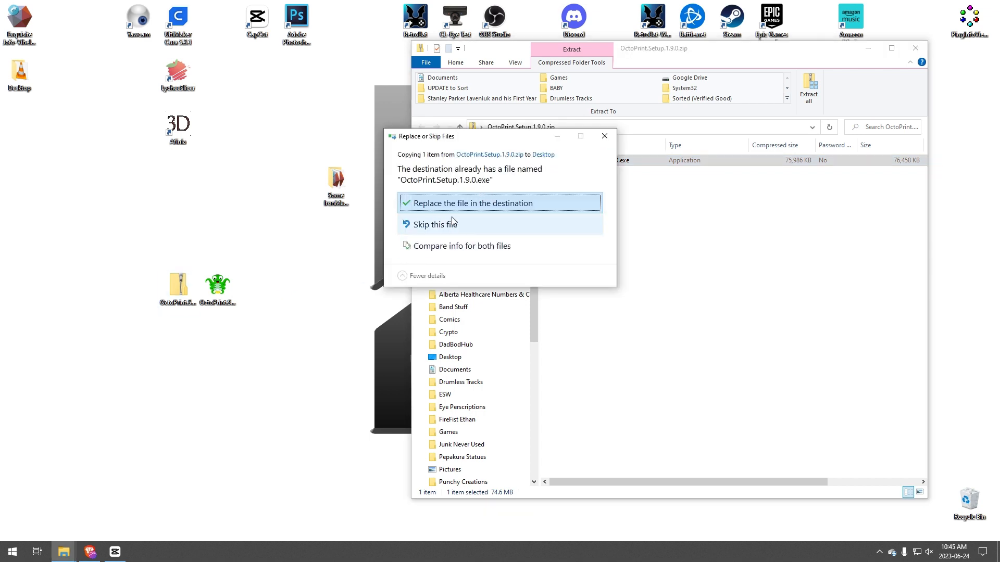
{"action": "left_click", "coordinate": [604, 136]}
{"action": "left_click_drag", "start_coordinate": [248, 247], "coordinate": [226, 335]}
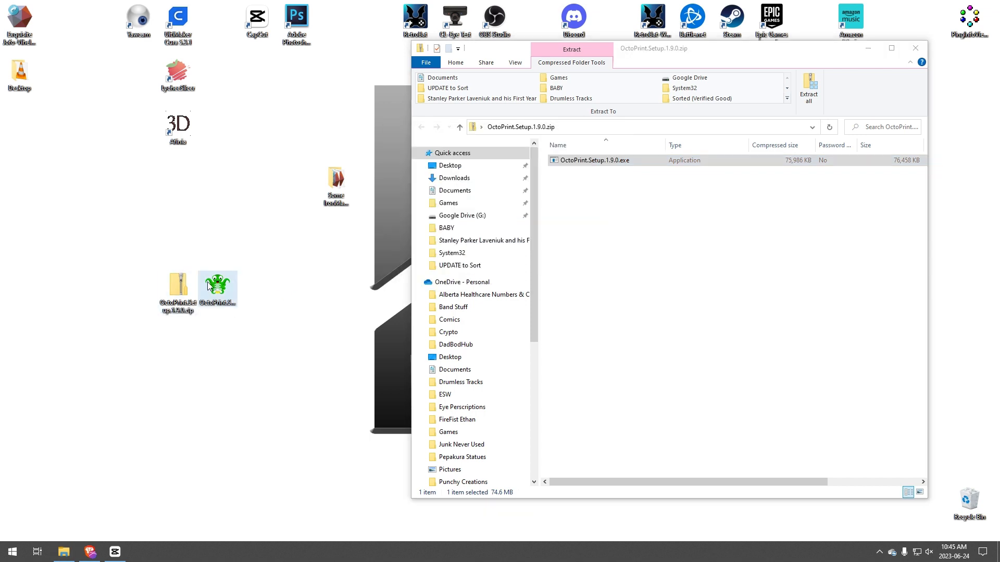
{"action": "left_click", "coordinate": [919, 53]}
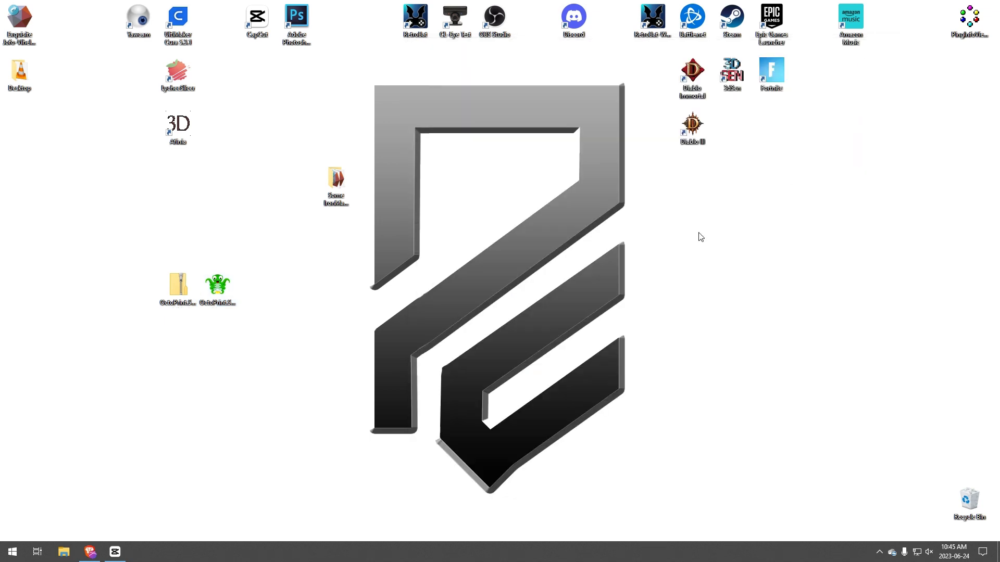
Step: Run the OctoPrint 1.9.0 installer from the desktop, allow it to make changes, and accept port 5000 for the first instance
{"action": "double_click", "coordinate": [226, 288]}
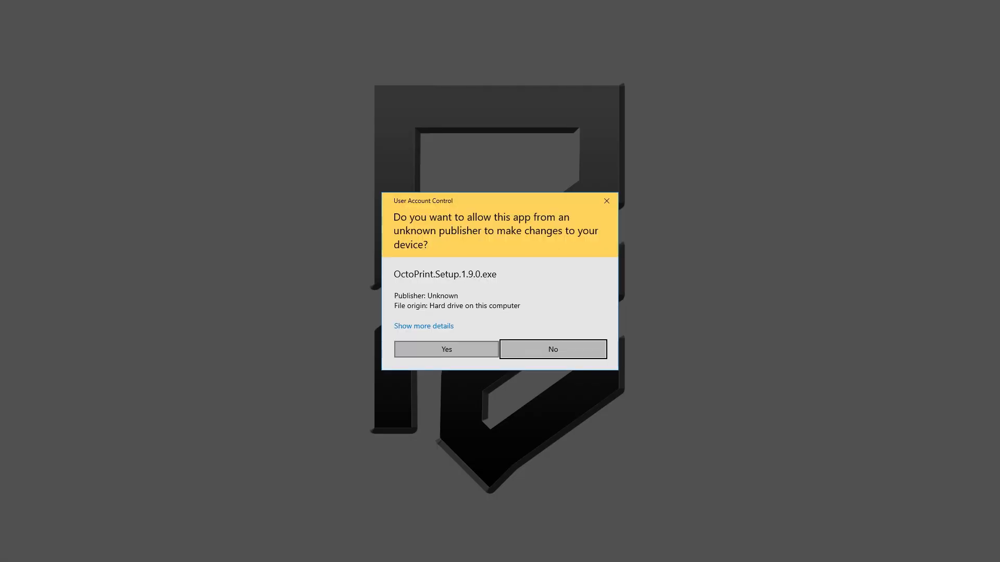
{"action": "left_click", "coordinate": [449, 349]}
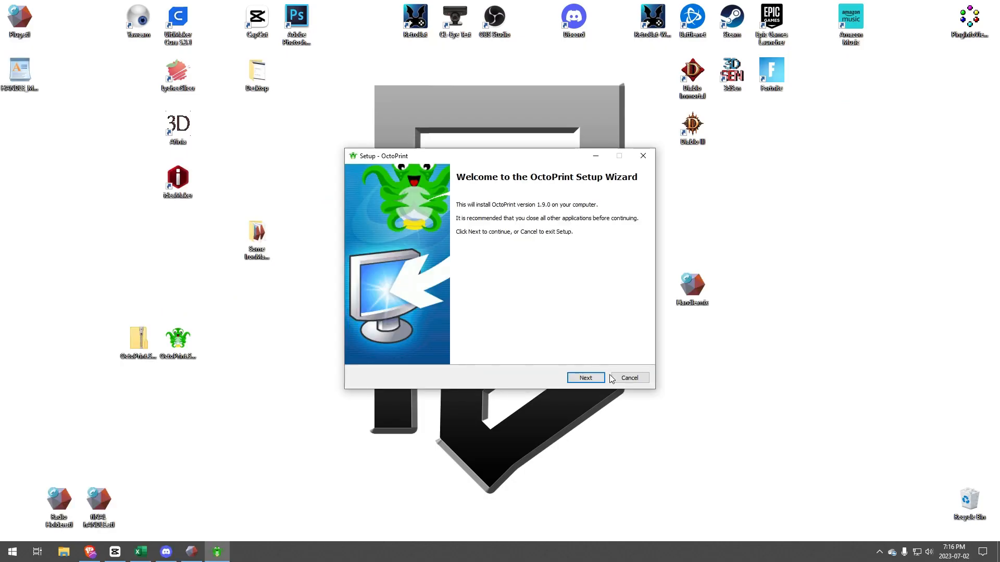
{"action": "left_click", "coordinate": [587, 381]}
{"action": "left_click", "coordinate": [397, 228]}
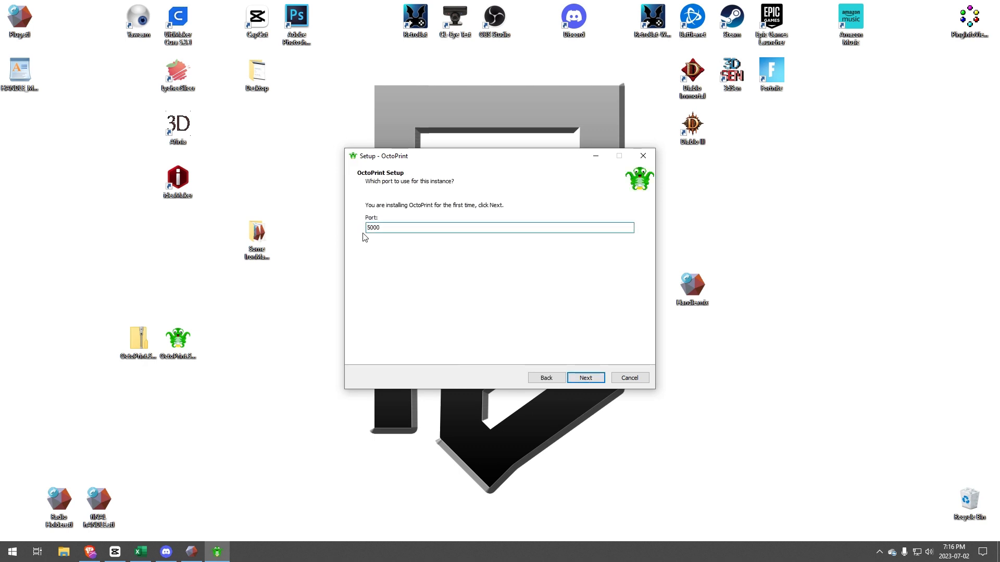
{"action": "left_click", "coordinate": [585, 378]}
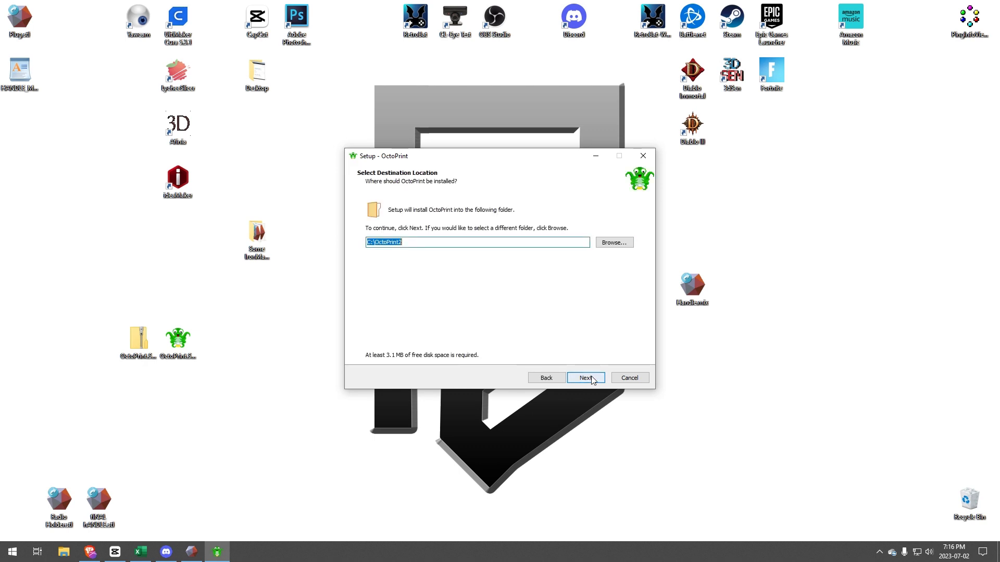
Step: Confirm the install folder, use C:\OctoPrint\basedir\5000 for data files, and install with the service, ffmpeg and firewall tasks but without YawCam
{"action": "left_click", "coordinate": [432, 243]}
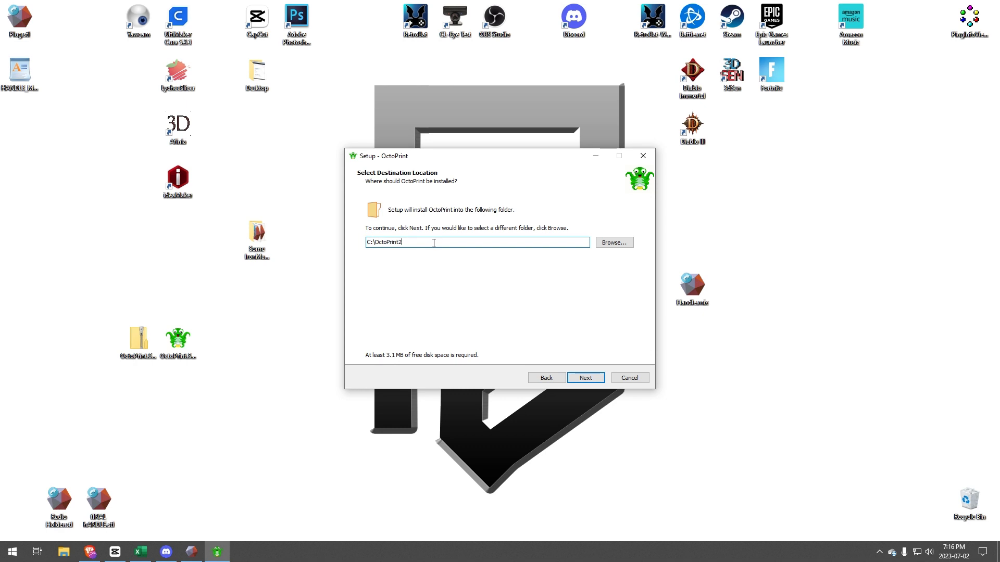
{"action": "left_click", "coordinate": [586, 378]}
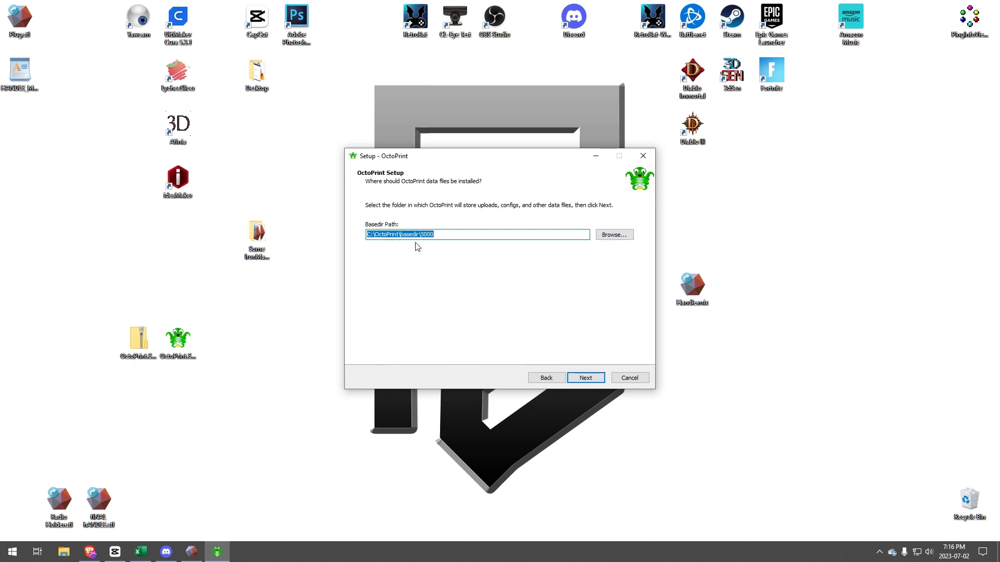
{"action": "left_click", "coordinate": [590, 378]}
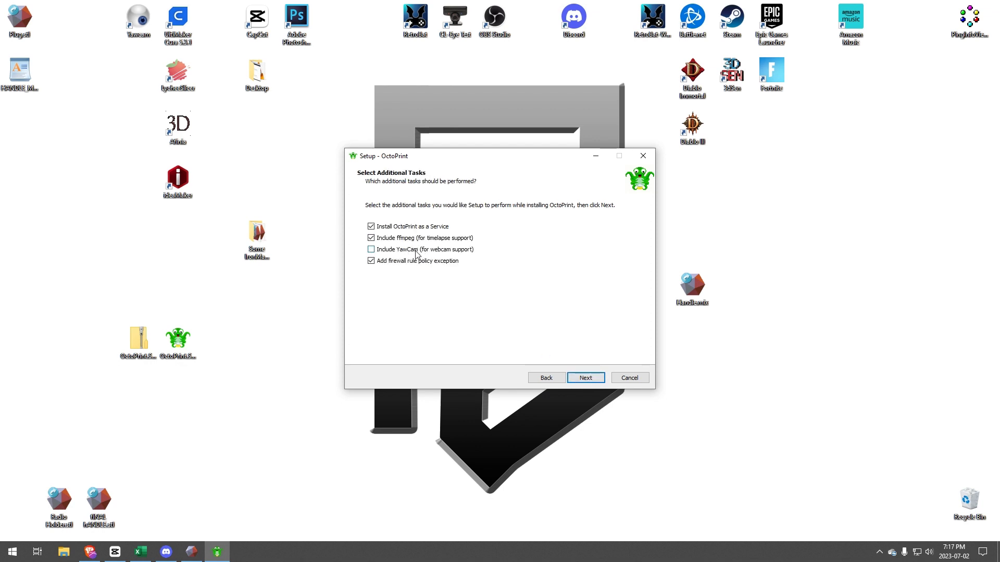
{"action": "left_click", "coordinate": [138, 15]}
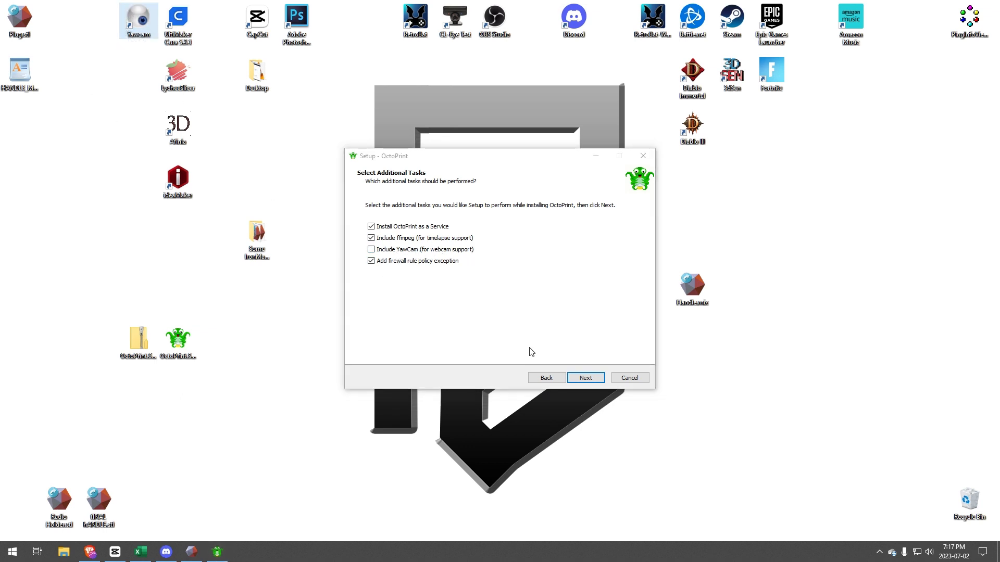
{"action": "left_click", "coordinate": [586, 377]}
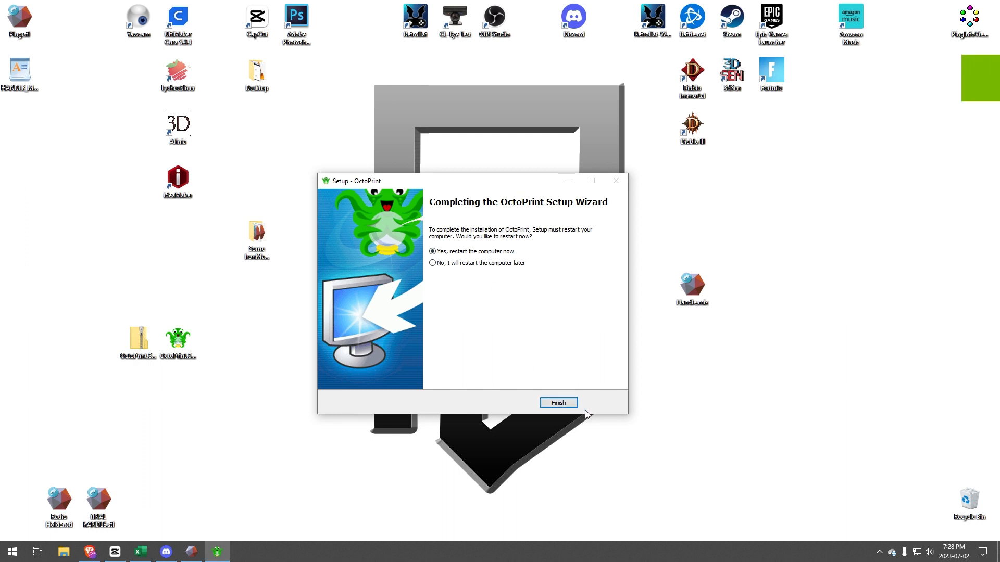
Step: Open the first OctoPrint instance in the browser at localhost:5000
{"action": "key", "text": "alt"}
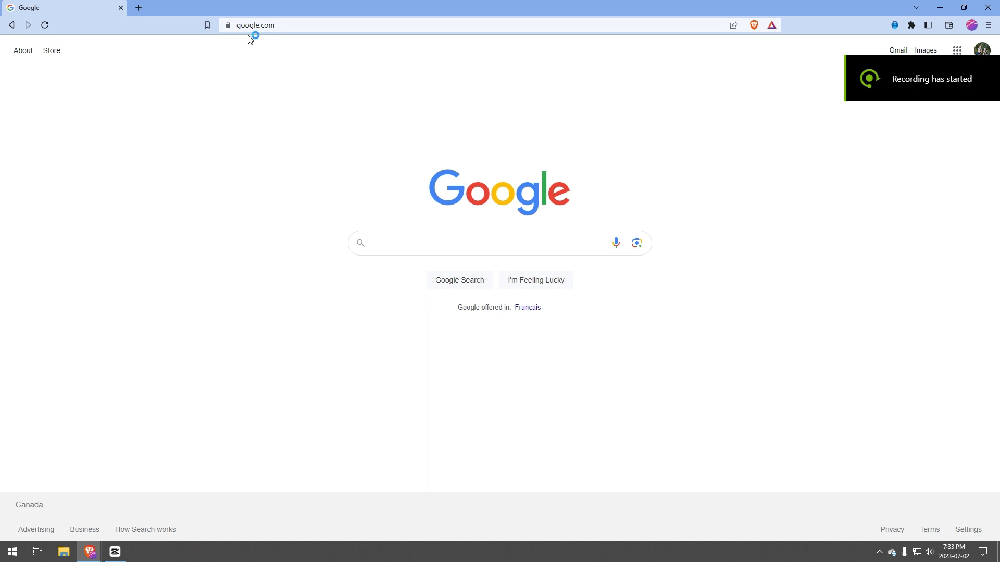
{"action": "left_click", "coordinate": [252, 30]}
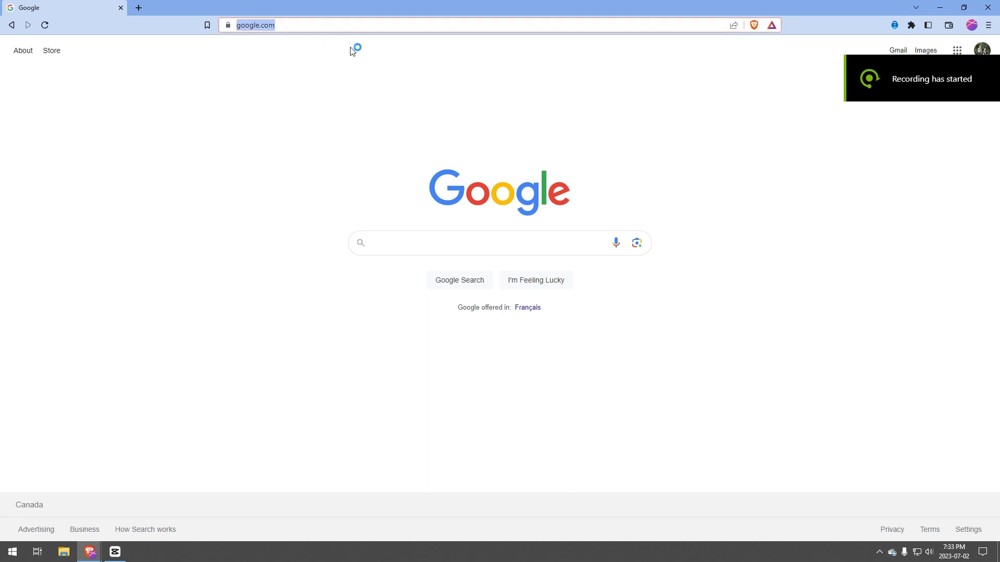
{"action": "type", "text": "localhost:5000"}
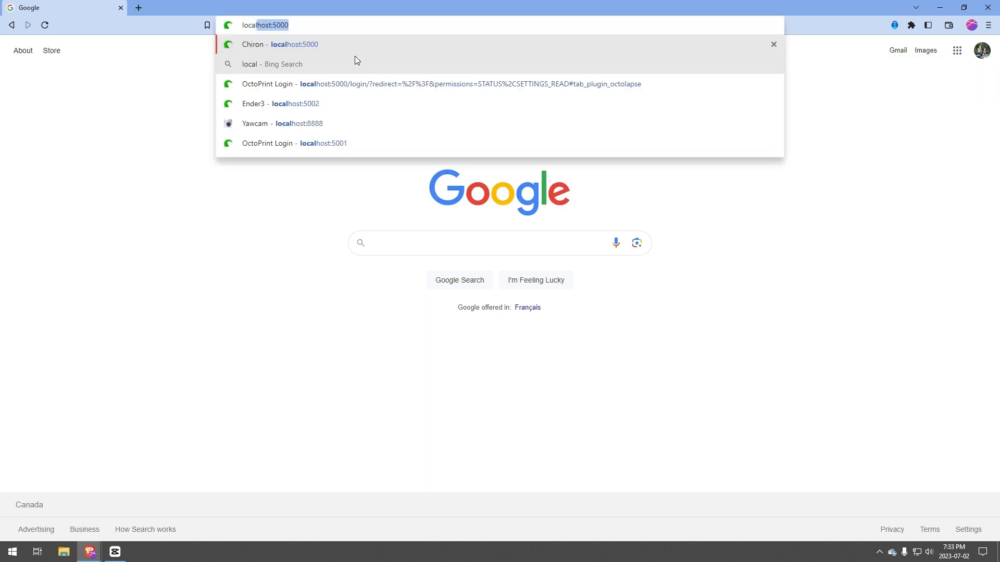
{"action": "left_click", "coordinate": [305, 45]}
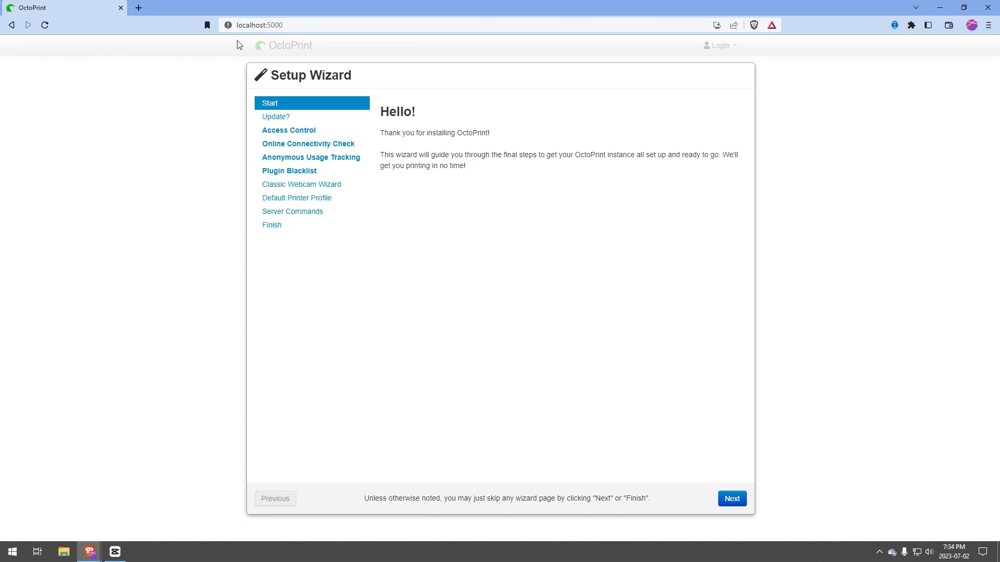
Step: Run the OctoPrint 1.9.0 installer again from the desktop and set the new instance's port to 5001
{"action": "left_click_drag", "start_coordinate": [296, 5], "coordinate": [0, 260]}
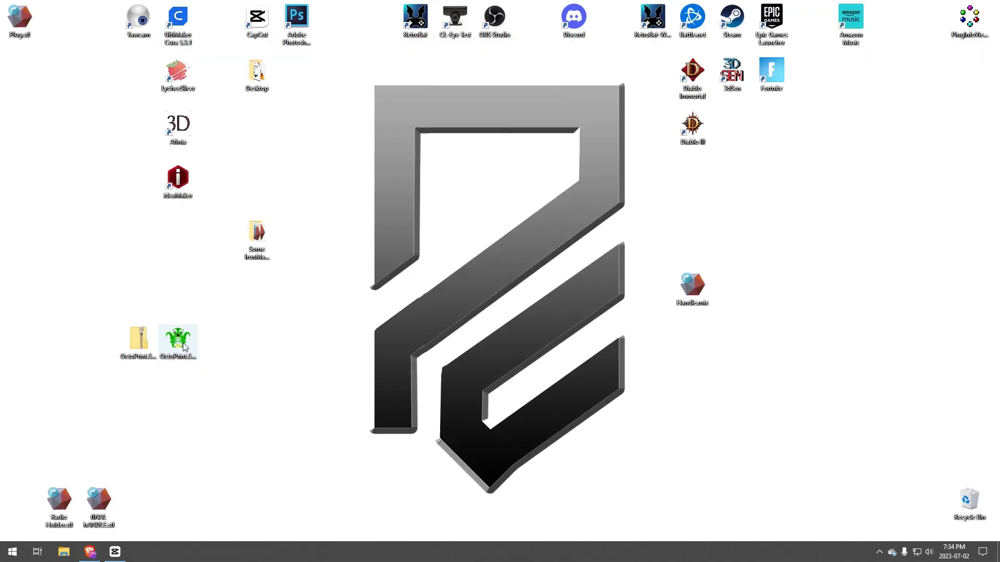
{"action": "left_click", "coordinate": [182, 362]}
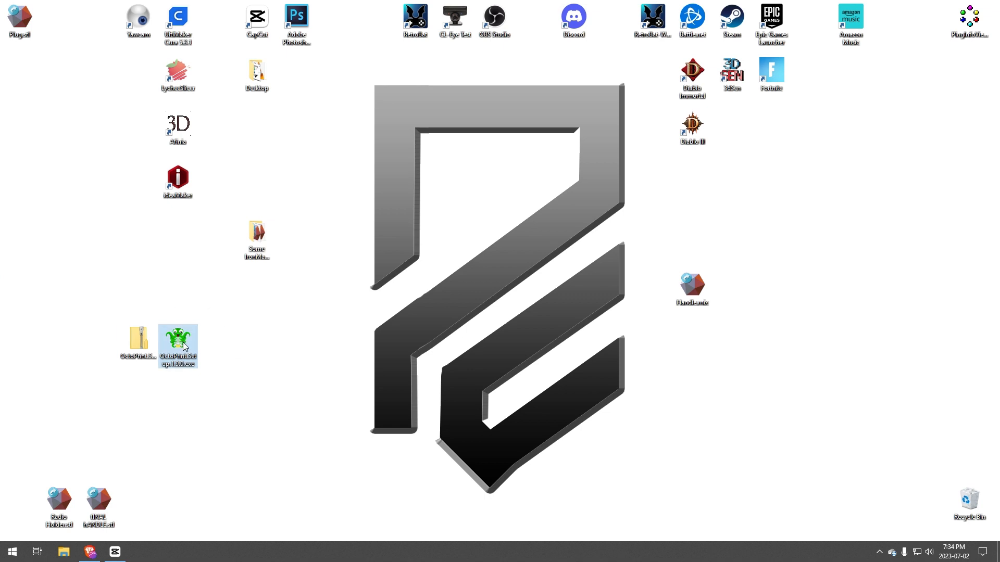
{"action": "double_click", "coordinate": [184, 346]}
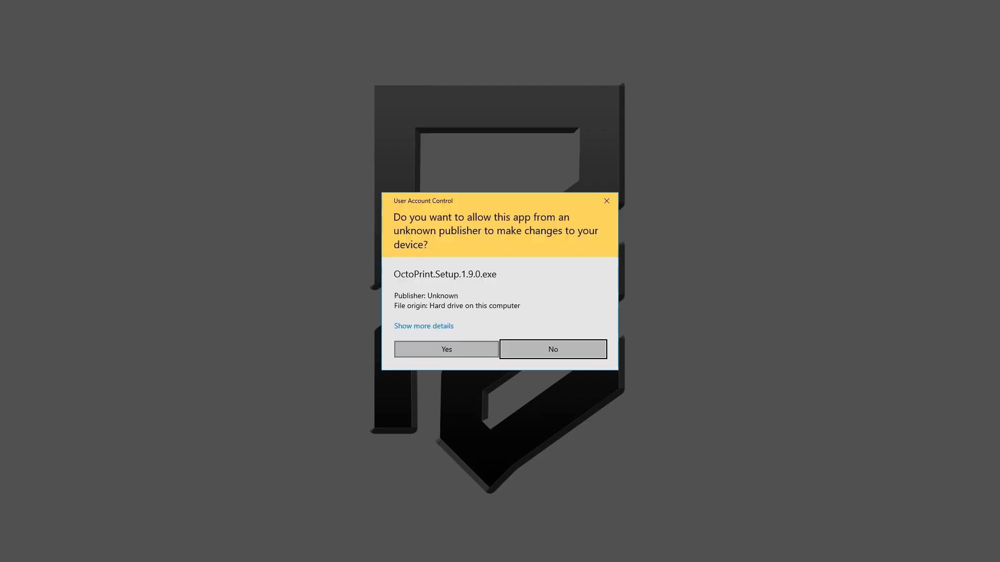
{"action": "left_click", "coordinate": [458, 350]}
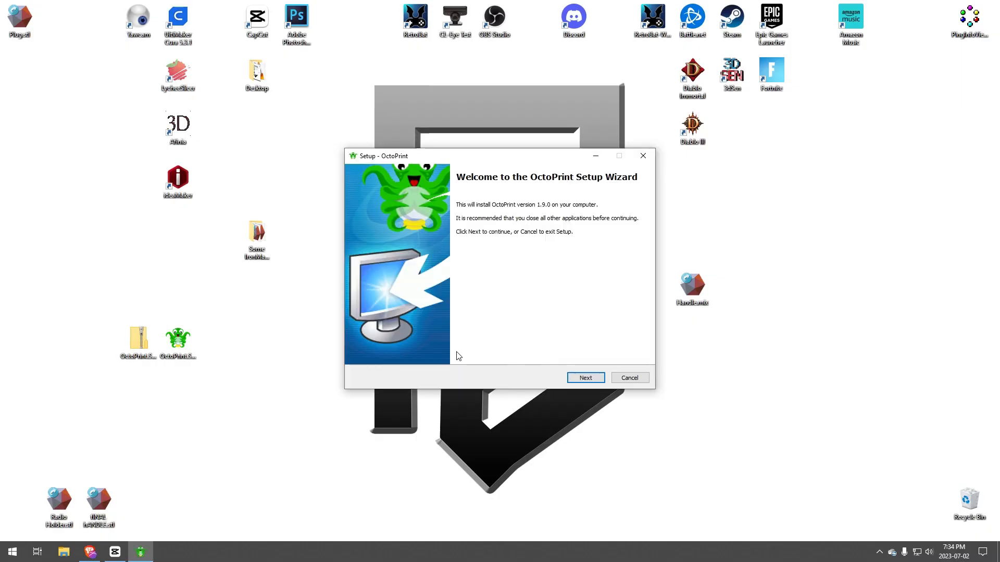
{"action": "left_click", "coordinate": [585, 377]}
{"action": "left_click", "coordinate": [414, 263]}
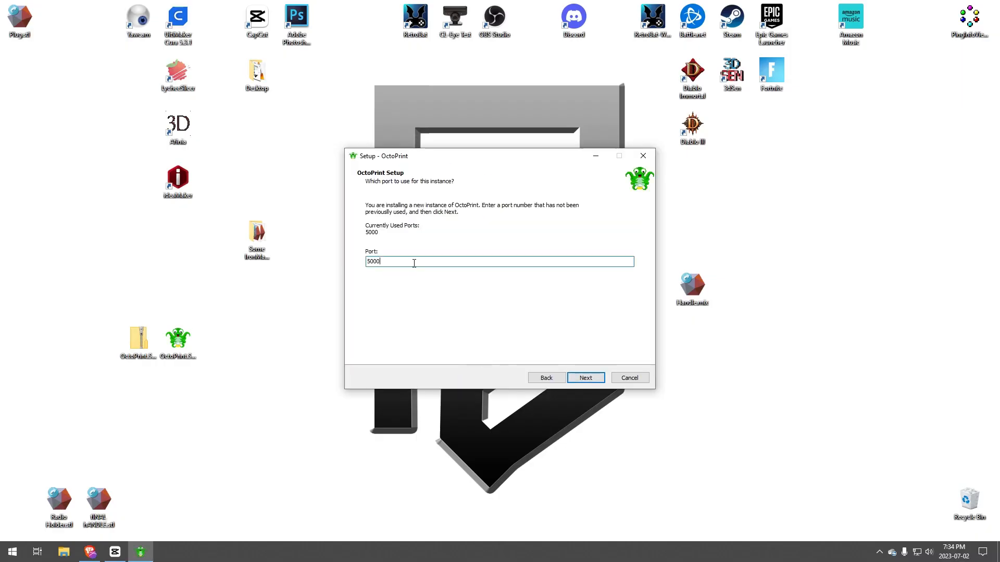
{"action": "key", "text": "BackSpace"}
{"action": "left_click", "coordinate": [595, 378]}
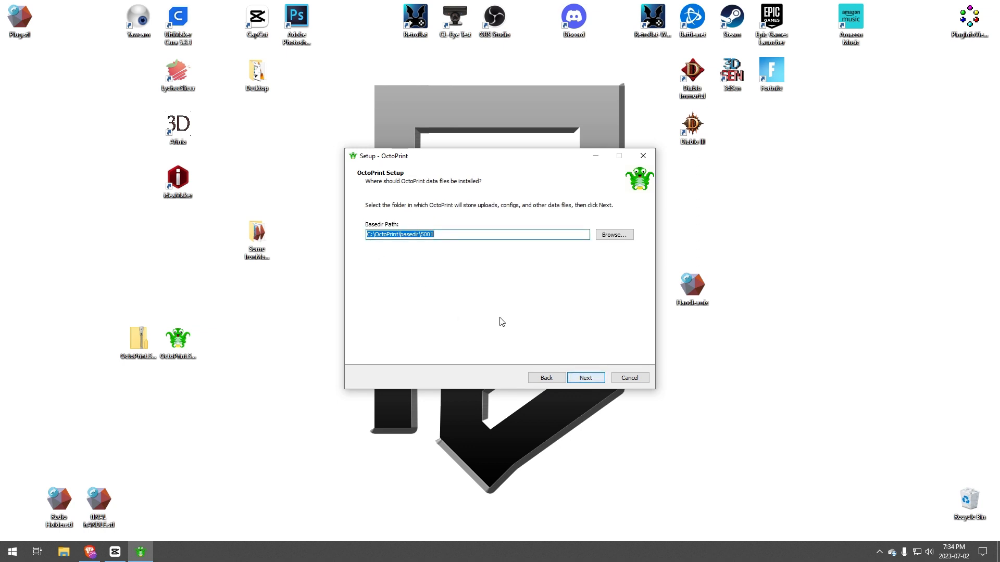
Step: Set the second instance's data folder to C:\OctoPrint2\basedir\5001 and accept it
{"action": "left_click", "coordinate": [400, 234]}
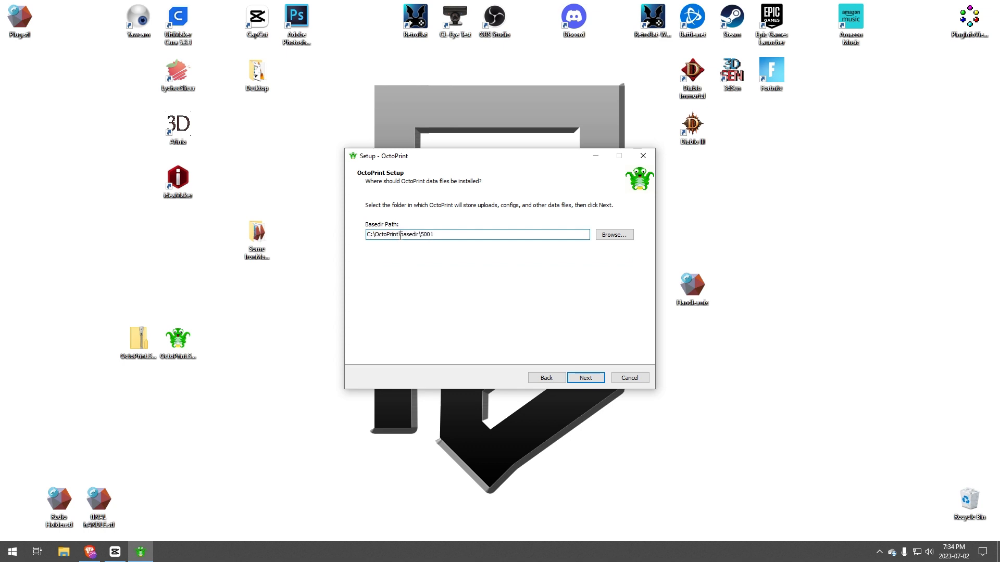
{"action": "left_click", "coordinate": [539, 379]}
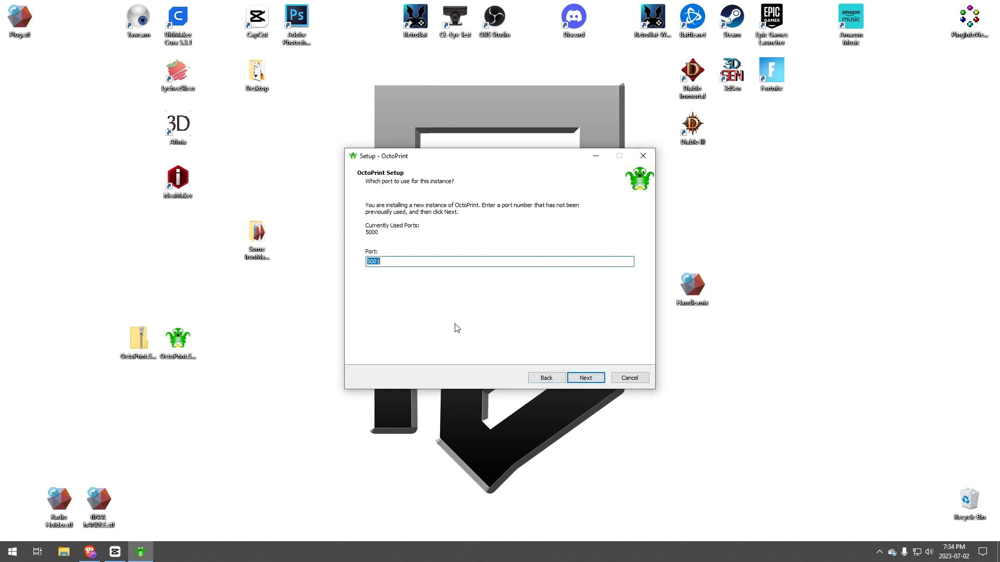
{"action": "left_click", "coordinate": [539, 378]}
{"action": "left_click", "coordinate": [585, 379]}
{"action": "left_click", "coordinate": [585, 378]}
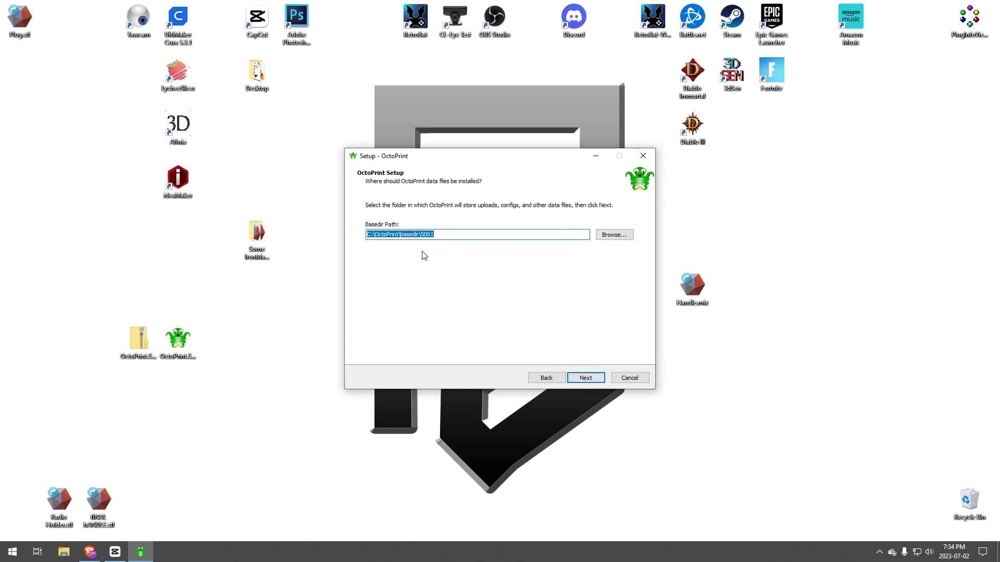
{"action": "left_click", "coordinate": [400, 235]}
{"action": "type", "text": "2"}
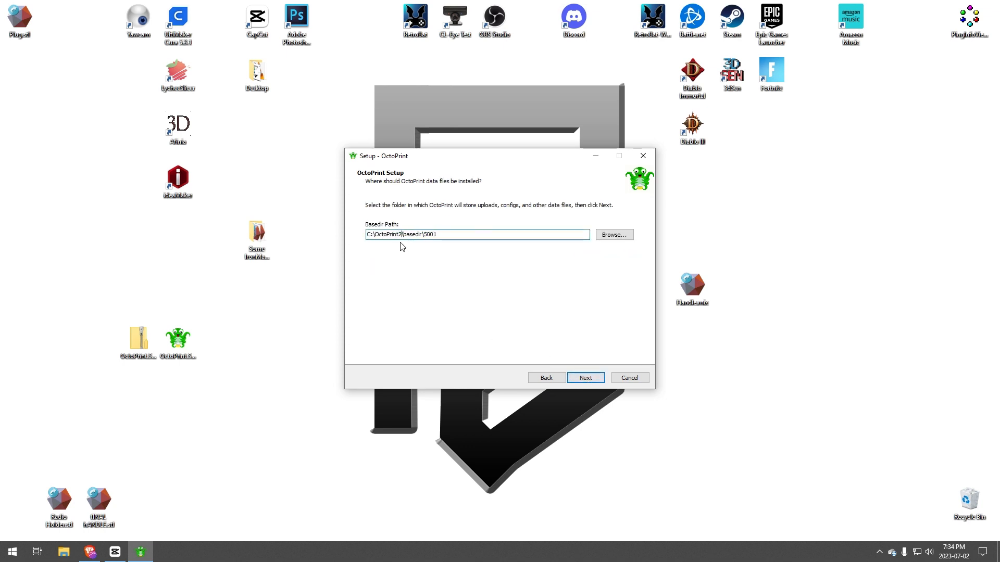
{"action": "left_click", "coordinate": [586, 379]}
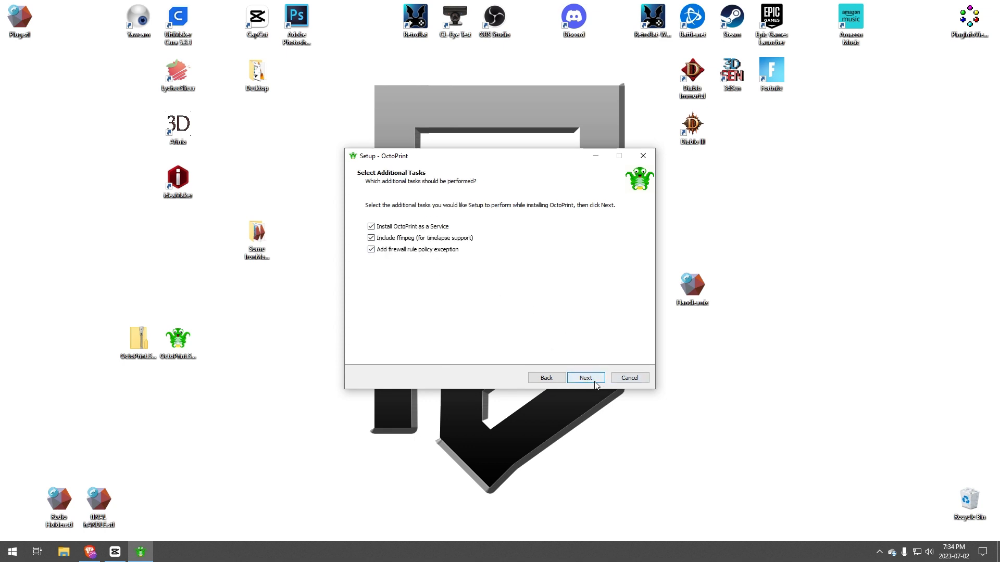
Step: Install the second instance with the service, ffmpeg and firewall tasks, finish by opening OctoPrint, and reload localhost:5001
{"action": "left_click", "coordinate": [596, 381]}
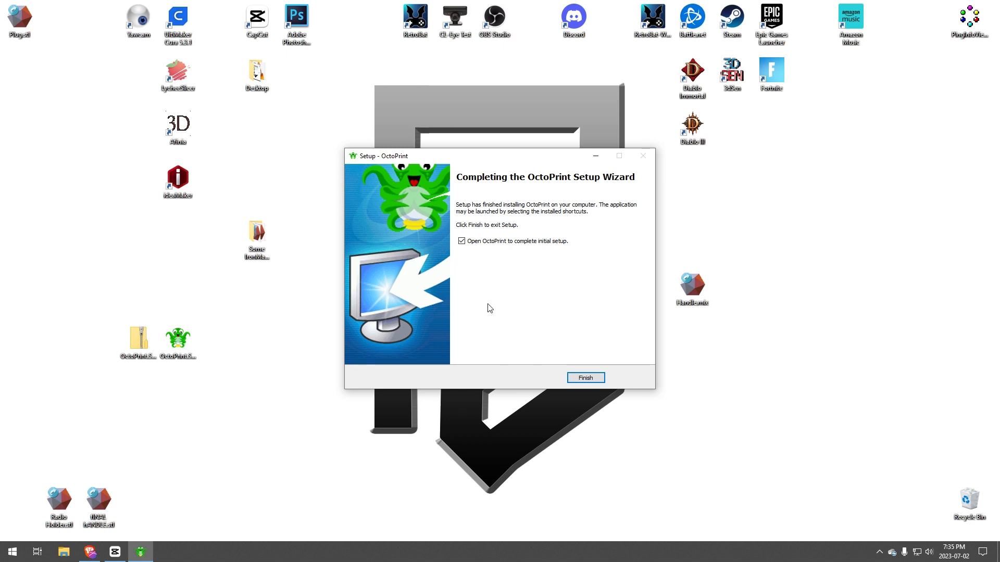
{"action": "left_click", "coordinate": [587, 384]}
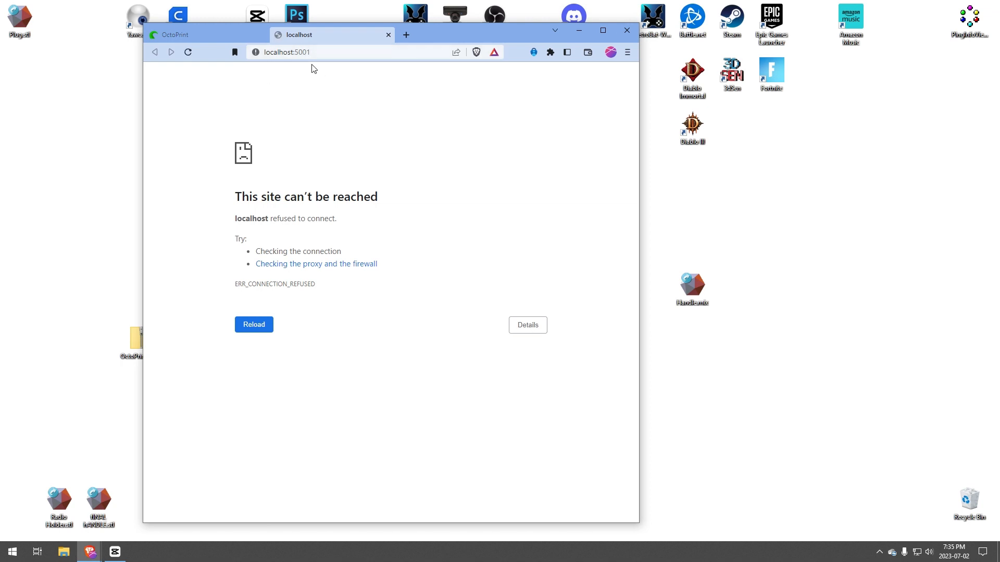
{"action": "left_click", "coordinate": [187, 52]}
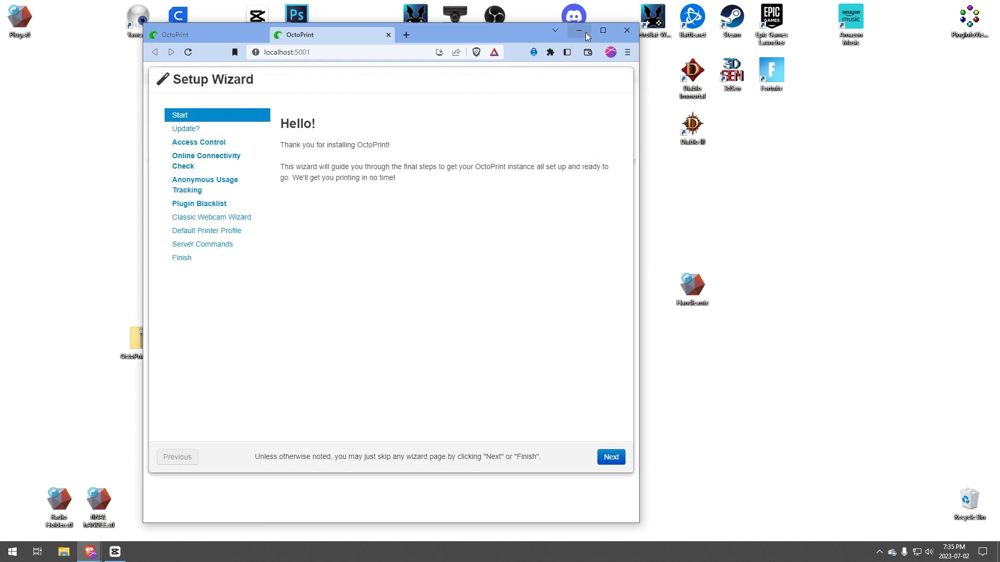
Step: Switch to the localhost:5000 instance and advance its setup wizard past the update page to Access Control, without updating
{"action": "left_click", "coordinate": [216, 34]}
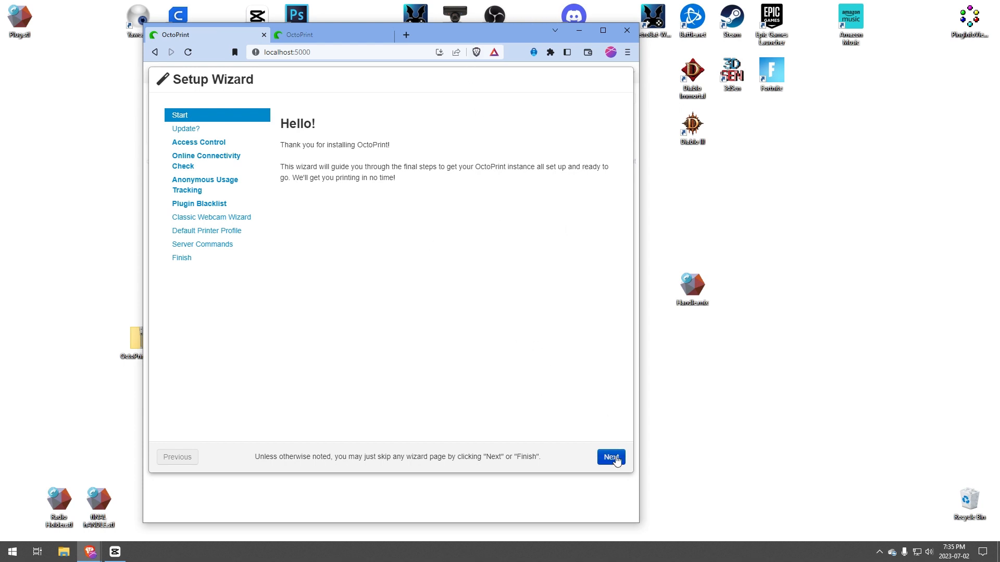
{"action": "left_click", "coordinate": [615, 457]}
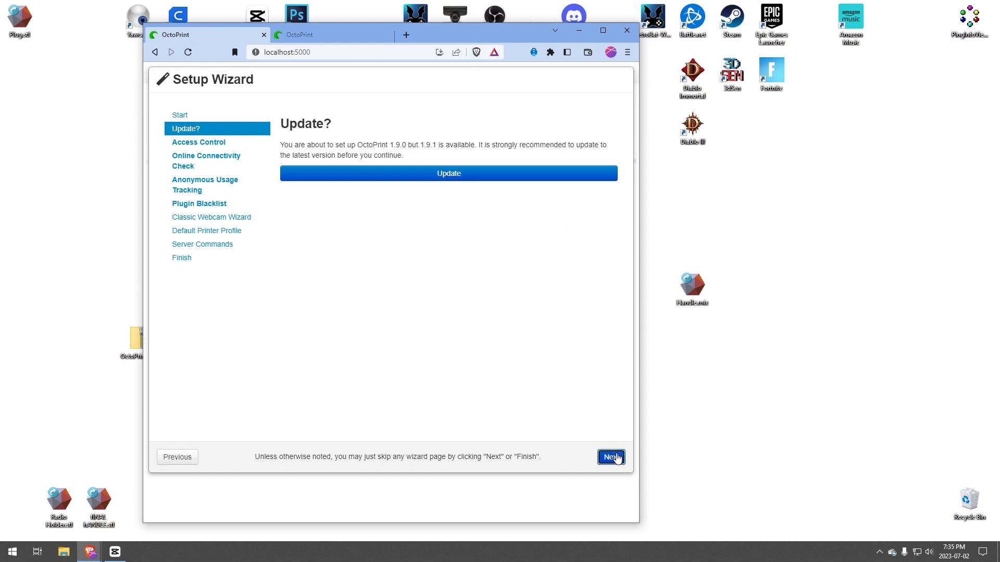
{"action": "left_click", "coordinate": [614, 459]}
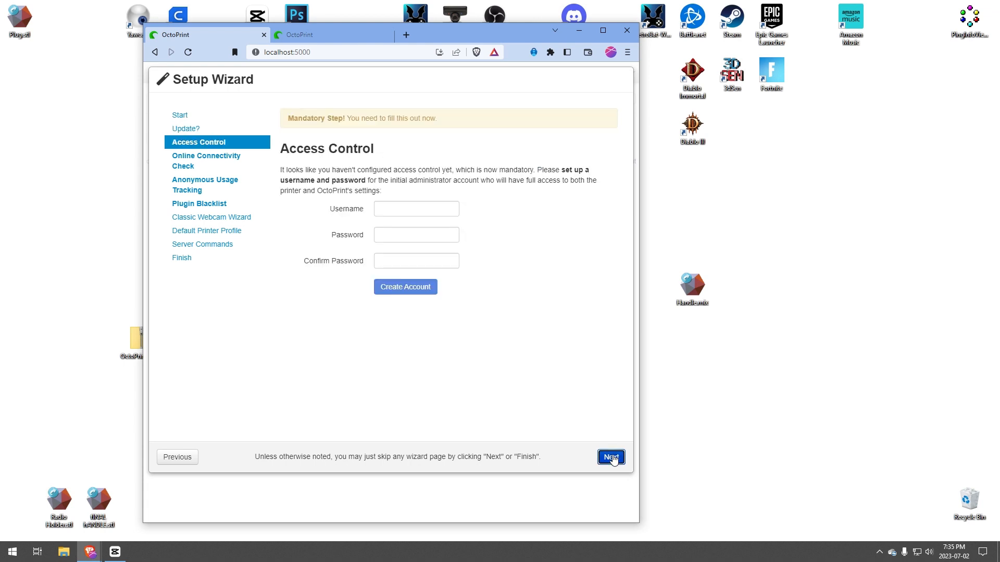
Step: Create the initial administrator account with the username, password and confirmed password, and move on to the connectivity check page
{"action": "left_click", "coordinate": [404, 208]}
{"action": "left_click", "coordinate": [402, 229]}
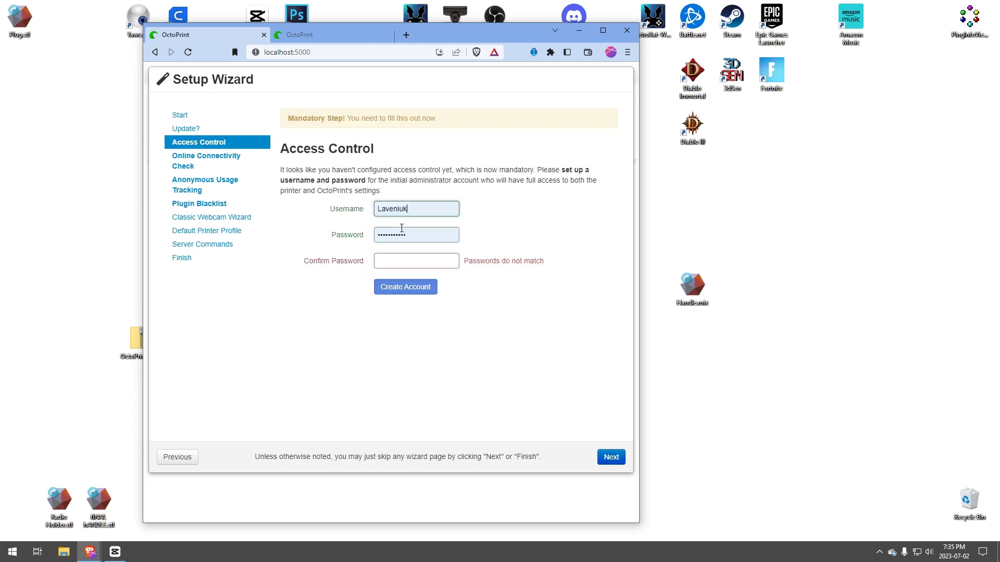
{"action": "left_click", "coordinate": [397, 263]}
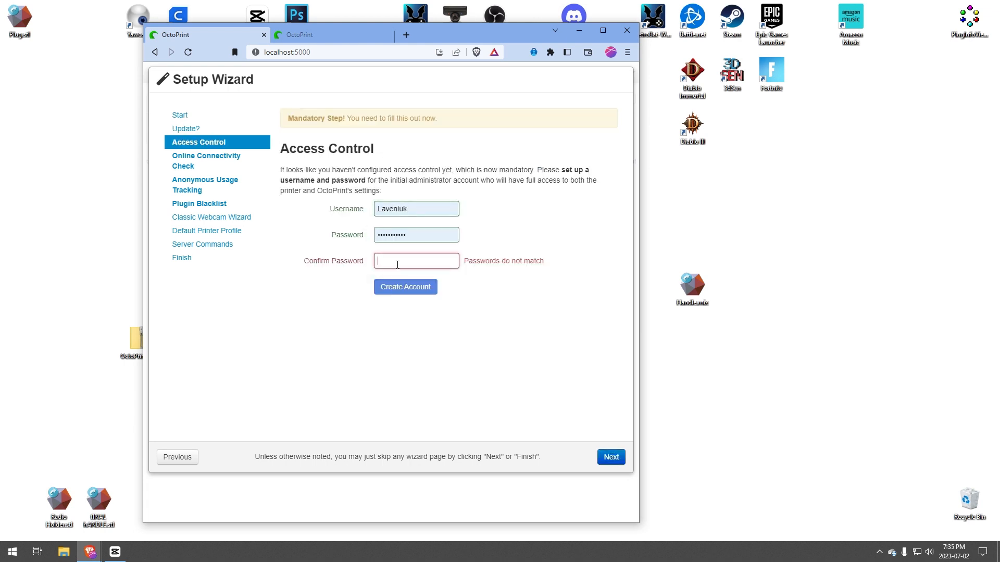
{"action": "type", "text": "••••••••"}
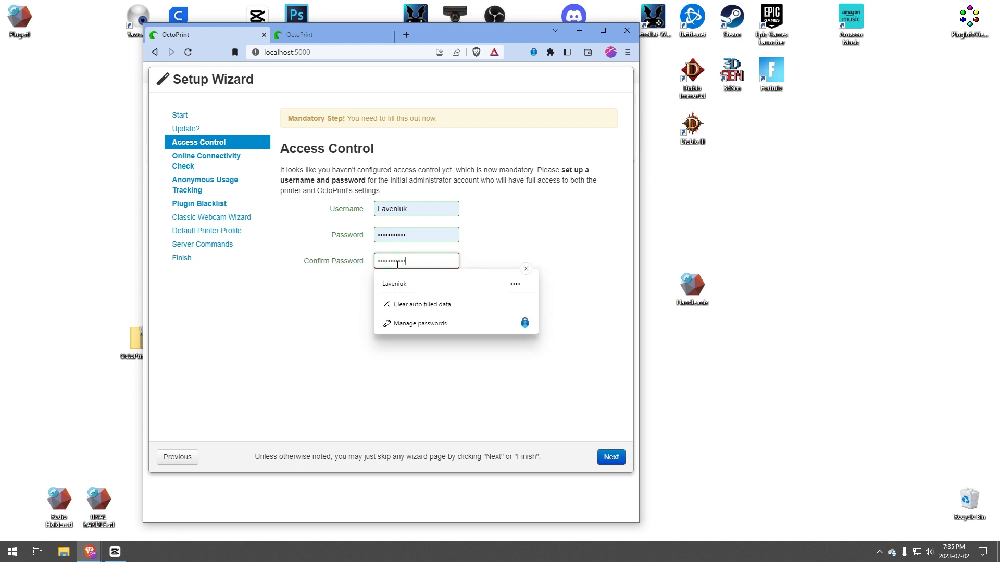
{"action": "left_click", "coordinate": [356, 316]}
{"action": "left_click", "coordinate": [406, 286]}
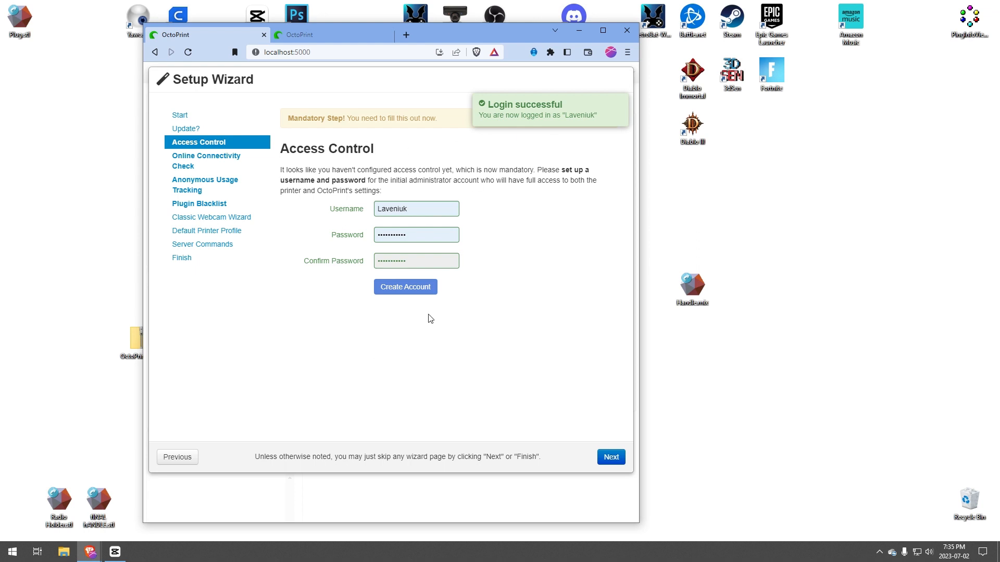
{"action": "left_click", "coordinate": [611, 458]}
Step: Set the connectivity check's host IP to 8.8.8.8 and test the host and port
{"action": "left_click_drag", "start_coordinate": [409, 324], "coordinate": [264, 318]}
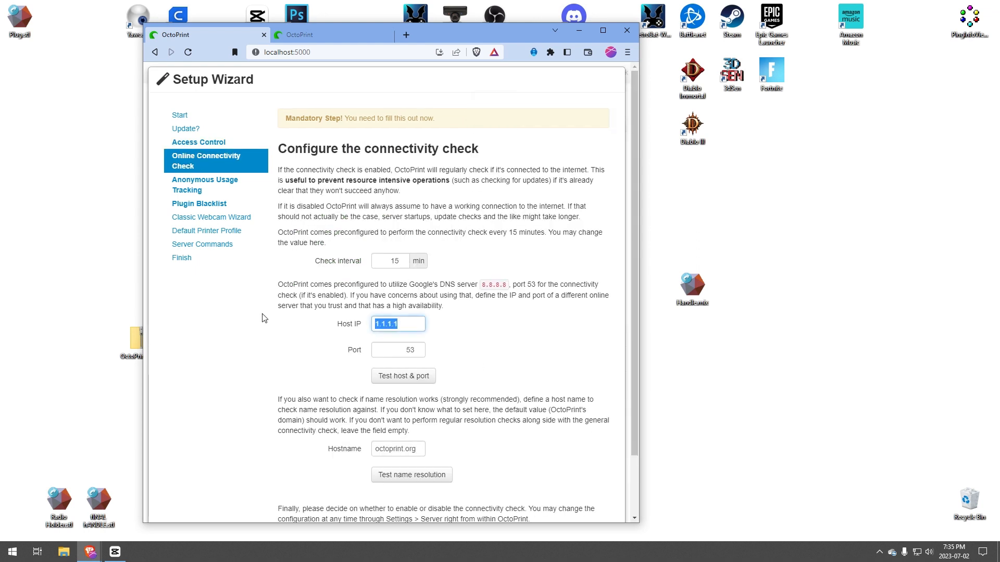
{"action": "type", "text": "8.8.8.8"}
{"action": "left_click", "coordinate": [417, 377]}
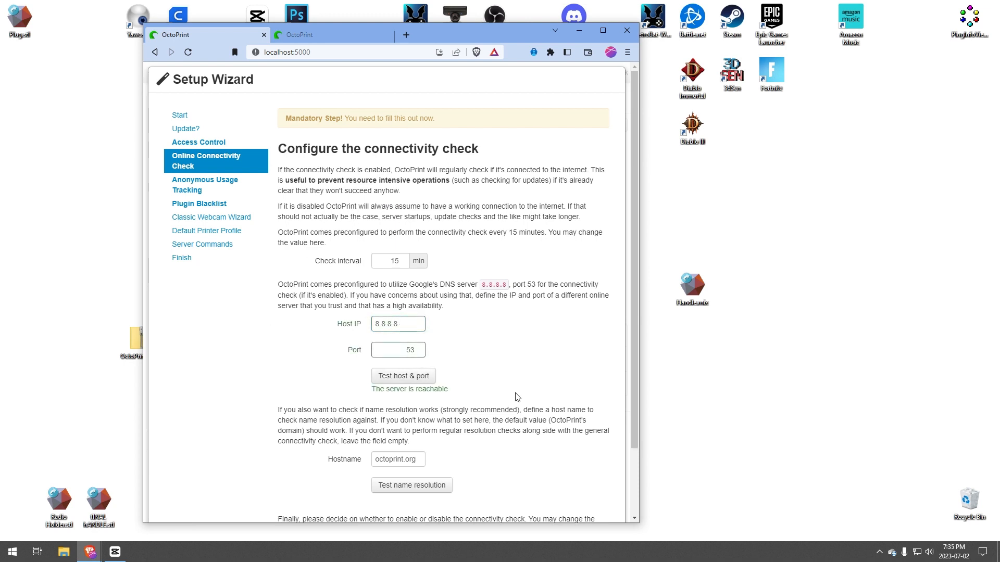
Step: Test name resolution for octoprint.org, enable the connectivity check and continue to the usage tracking page
{"action": "scroll", "coordinate": [474, 386], "scroll_direction": "down", "scroll_amount": 2}
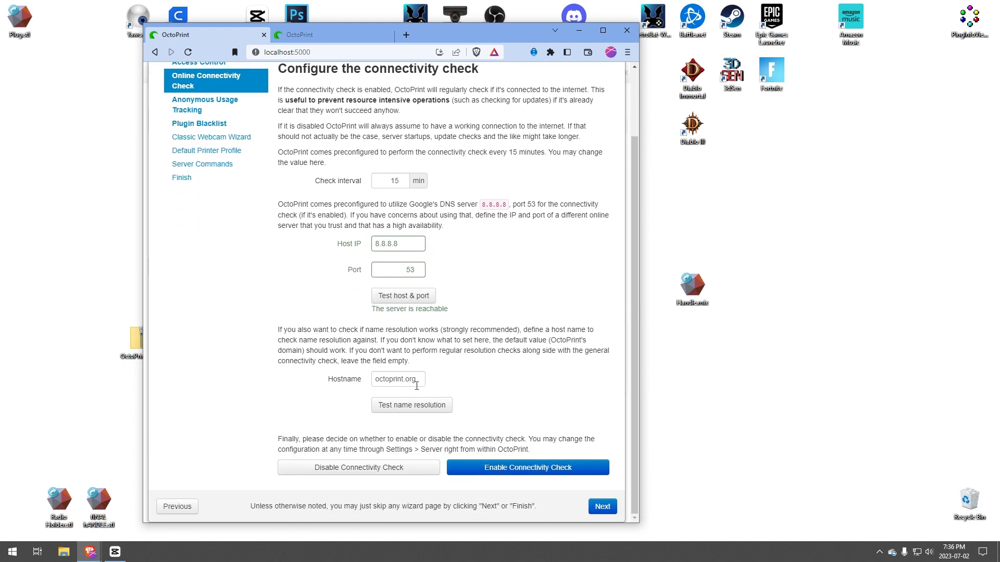
{"action": "left_click", "coordinate": [411, 405]}
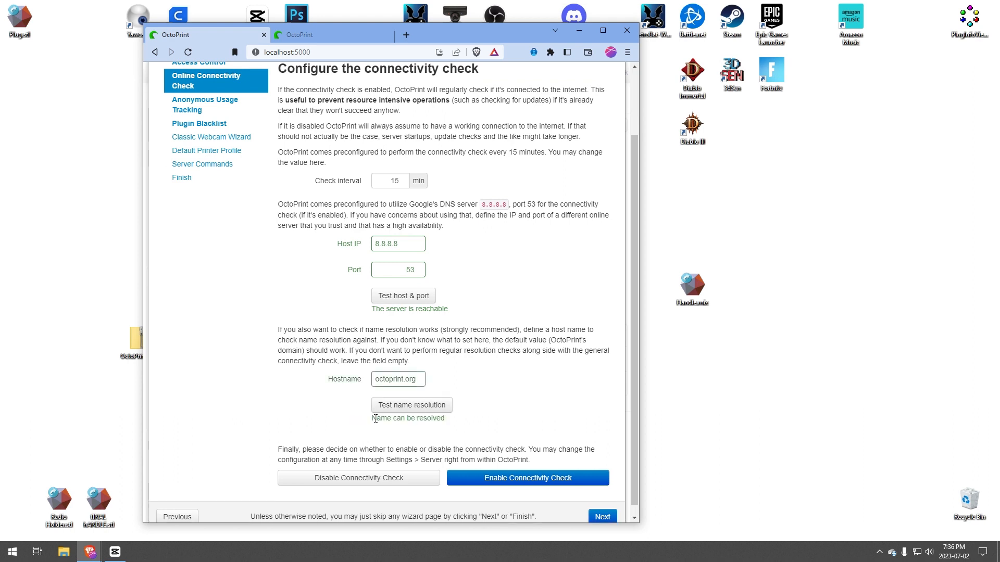
{"action": "left_click", "coordinate": [555, 477]}
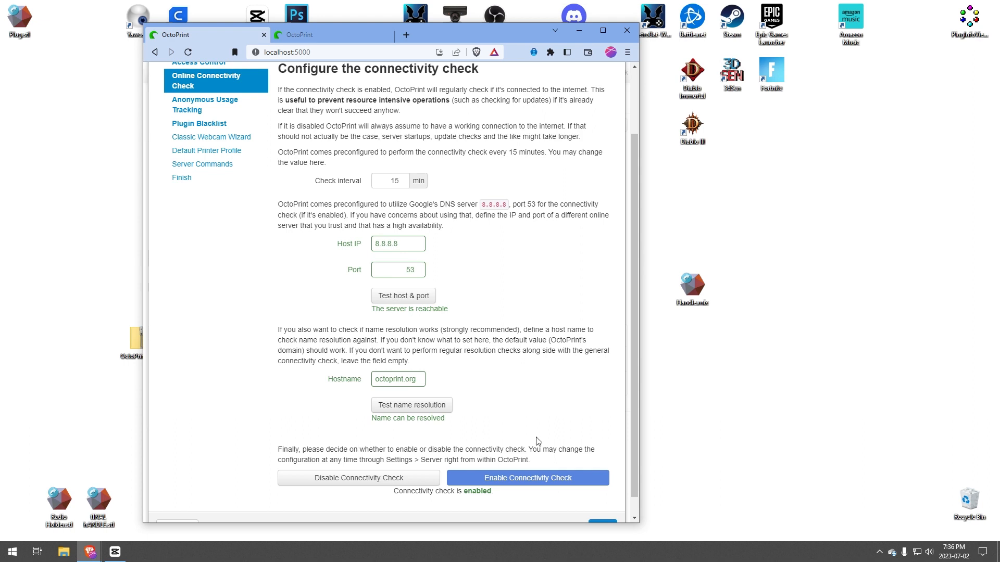
{"action": "scroll", "coordinate": [536, 439], "scroll_direction": "down", "scroll_amount": 1}
{"action": "left_click", "coordinate": [603, 508]}
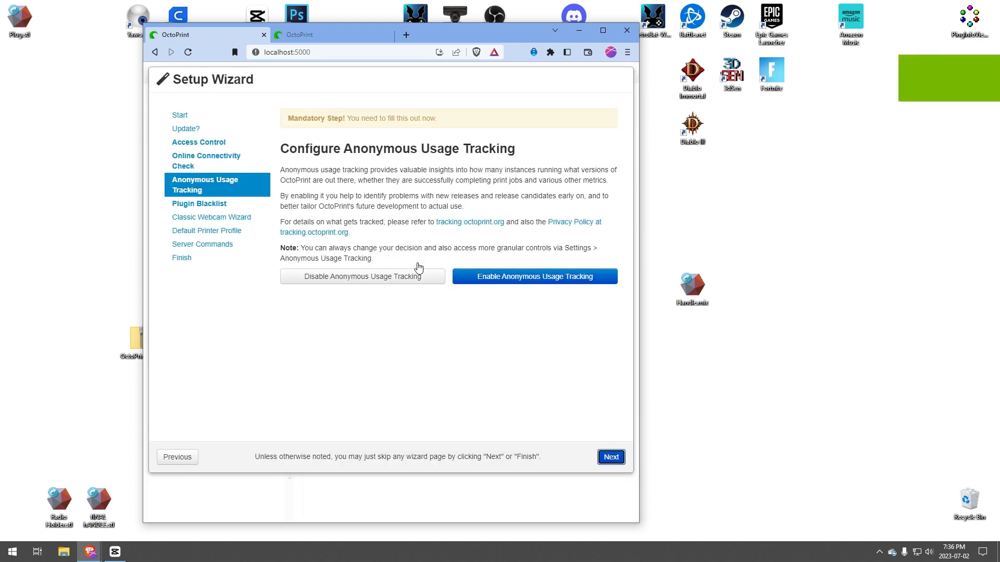
Step: Enable anonymous usage tracking and plugin blacklist processing on their setup wizard pages
{"action": "left_click", "coordinate": [524, 282]}
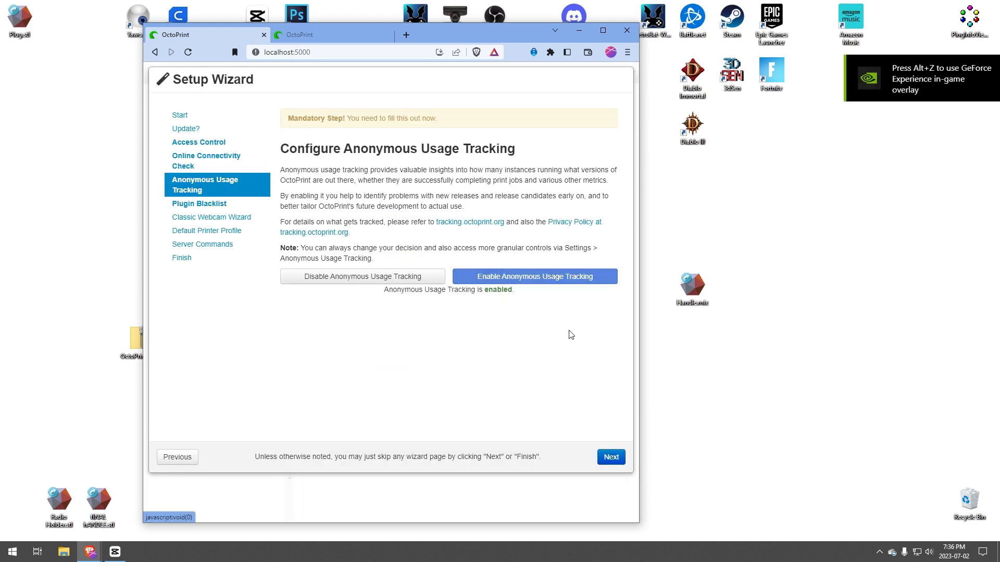
{"action": "left_click", "coordinate": [610, 456]}
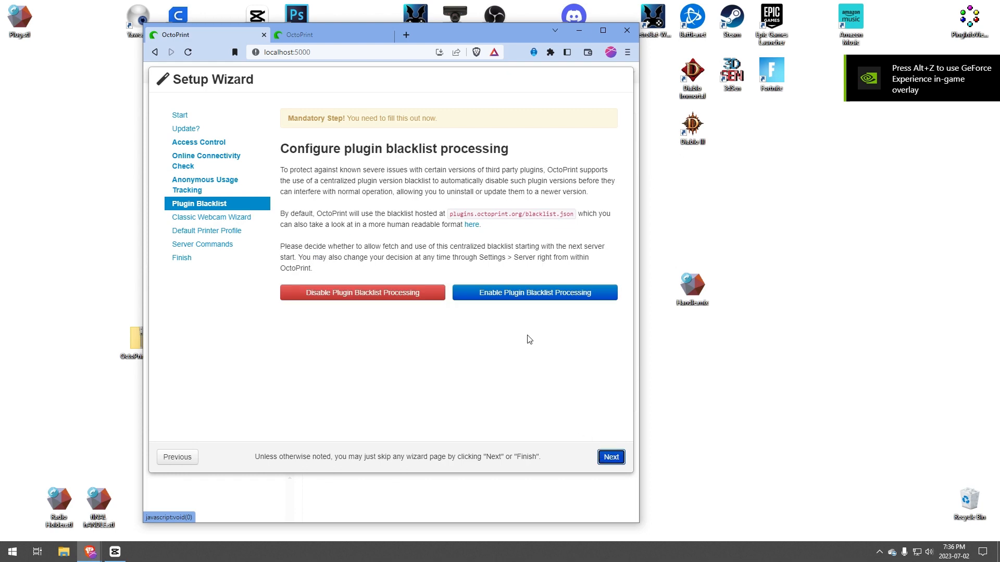
{"action": "left_click", "coordinate": [549, 297]}
{"action": "left_click", "coordinate": [548, 296]}
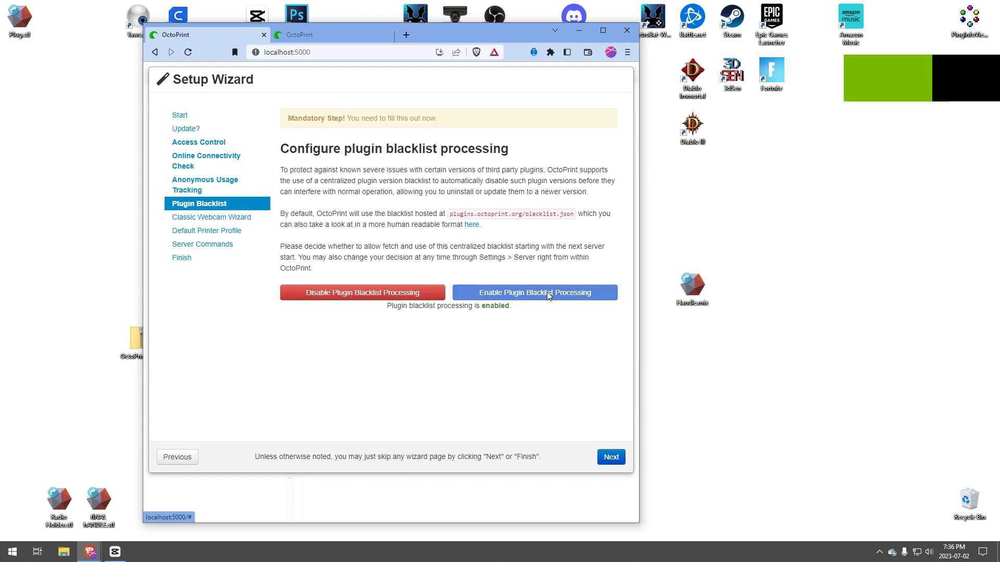
{"action": "left_click", "coordinate": [609, 457]}
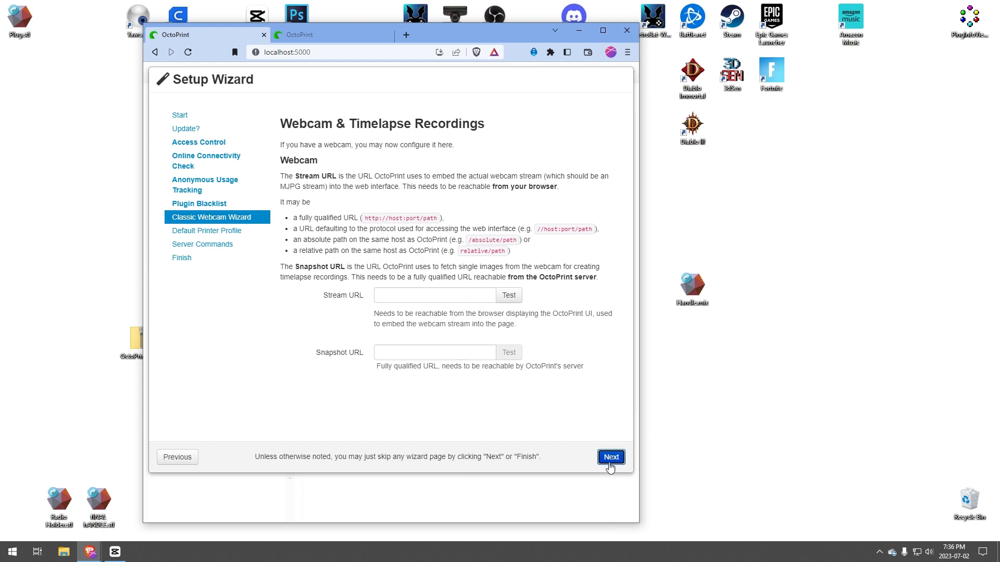
Step: Skip the webcam setup and set the default printer profile's print volume to 220 mm width, 220 mm depth and 250 mm height
{"action": "left_click", "coordinate": [613, 460]}
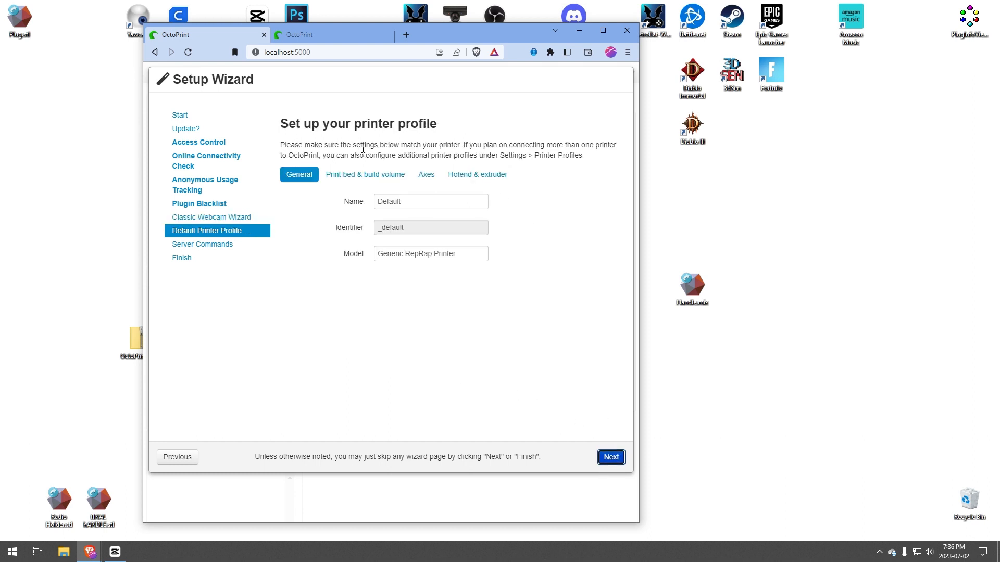
{"action": "left_click", "coordinate": [366, 174]}
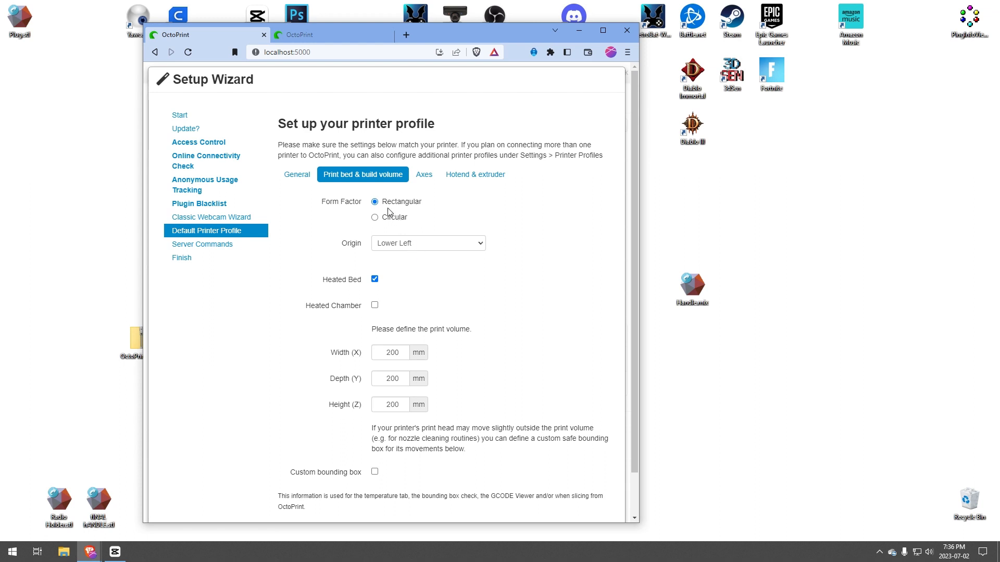
{"action": "left_click", "coordinate": [397, 353]}
{"action": "left_click_drag", "start_coordinate": [381, 352], "coordinate": [440, 358]}
{"action": "type", "text": "220"}
{"action": "key", "text": "Tab"}
{"action": "type", "text": "220"}
{"action": "key", "text": "Tab"}
{"action": "type", "text": "240"}
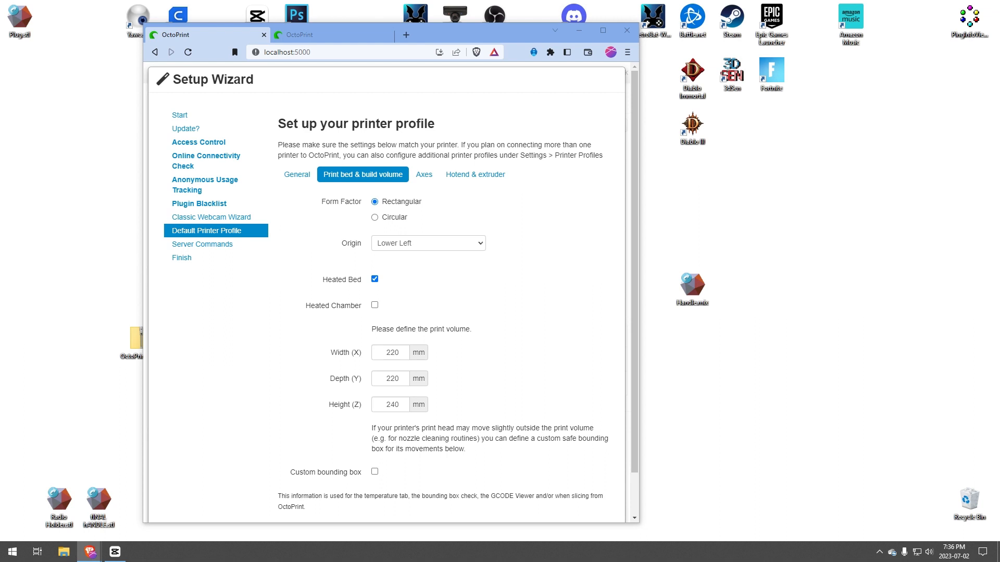
{"action": "left_click", "coordinate": [396, 408]}
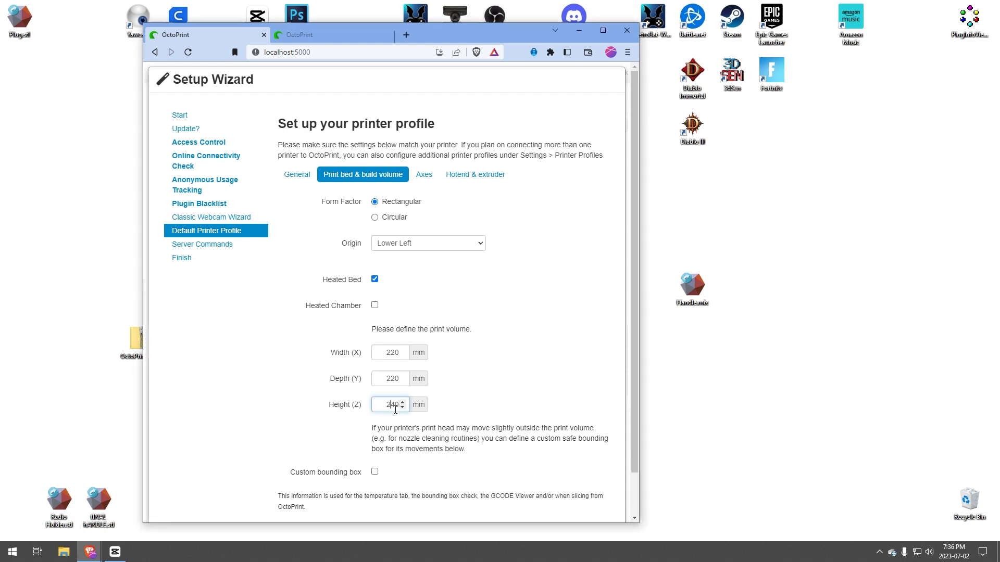
{"action": "left_click", "coordinate": [519, 412]}
{"action": "scroll", "coordinate": [533, 412], "scroll_direction": "down", "scroll_amount": 1}
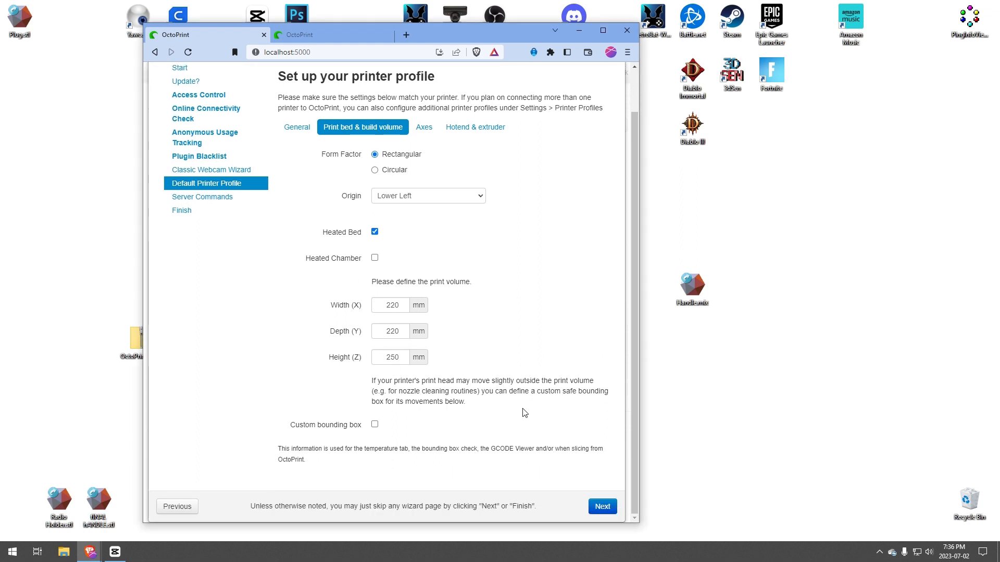
Step: Accept the printer profile, keep the preset server commands and finish the setup wizard, with the browser window maximized
{"action": "left_click", "coordinate": [596, 506]}
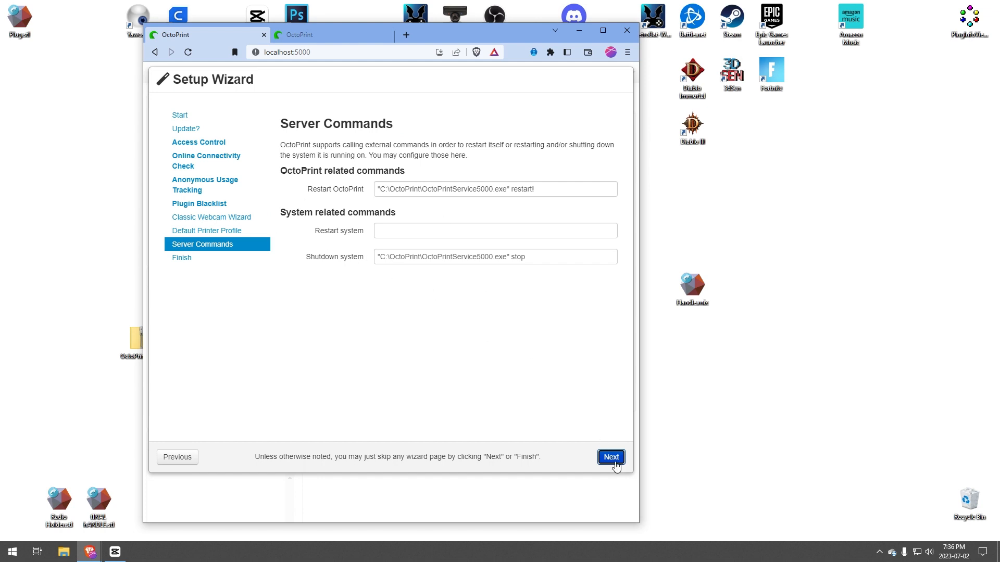
{"action": "left_click", "coordinate": [614, 460]}
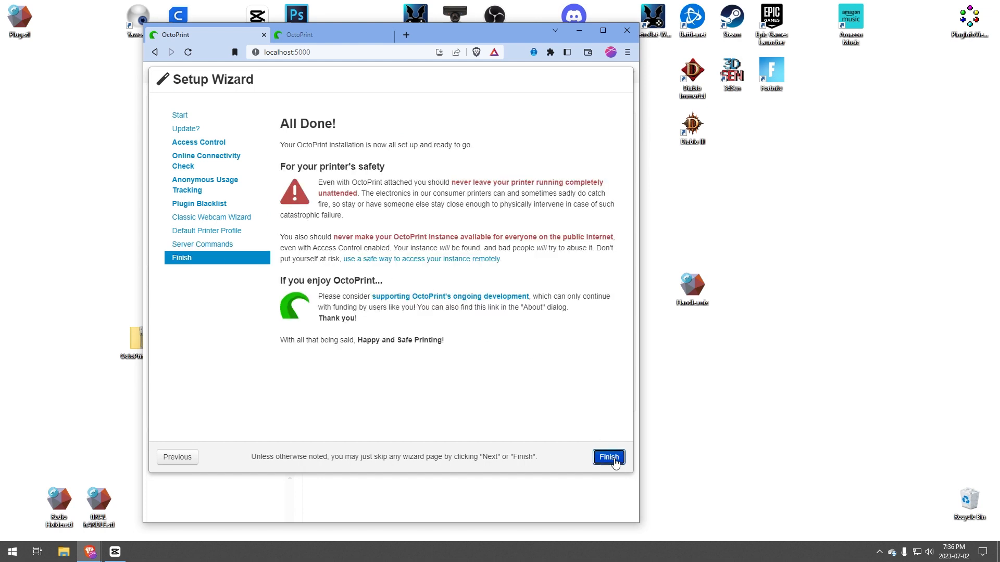
{"action": "left_click", "coordinate": [616, 462]}
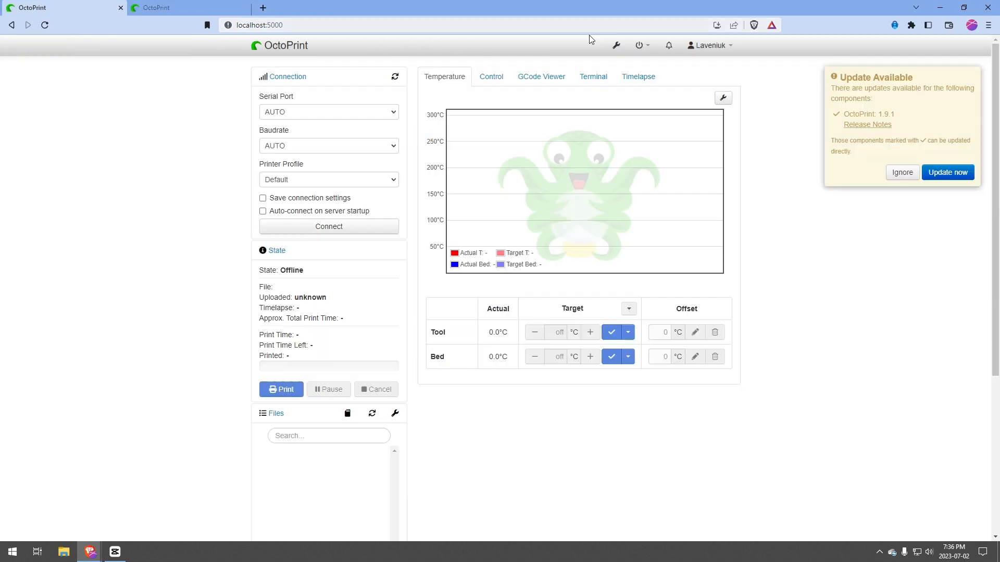
{"action": "left_click", "coordinate": [603, 31]}
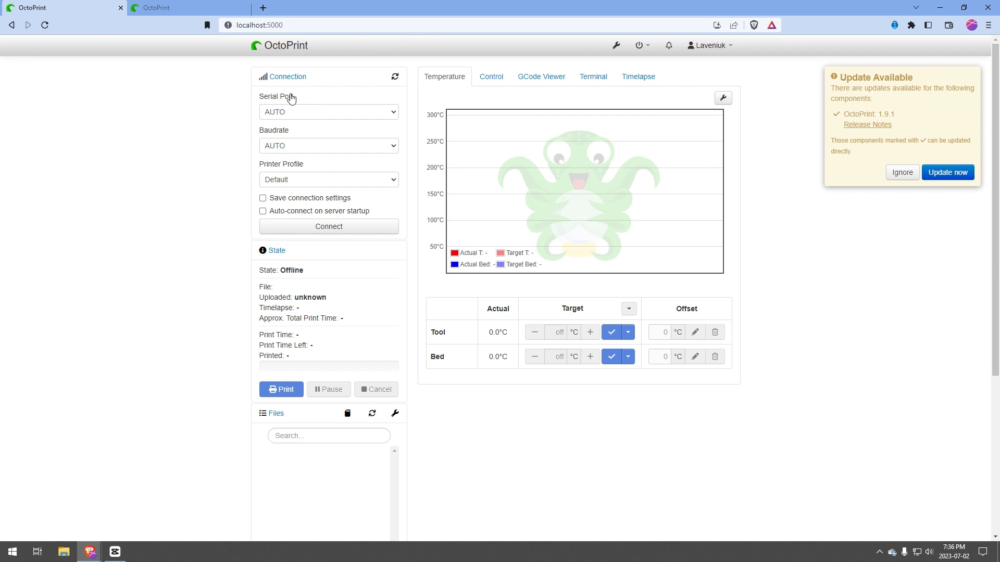
Step: Check the available serial ports and look up the printer's USB-SERIAL CH340 COM port in Windows Device Manager
{"action": "left_click", "coordinate": [281, 112]}
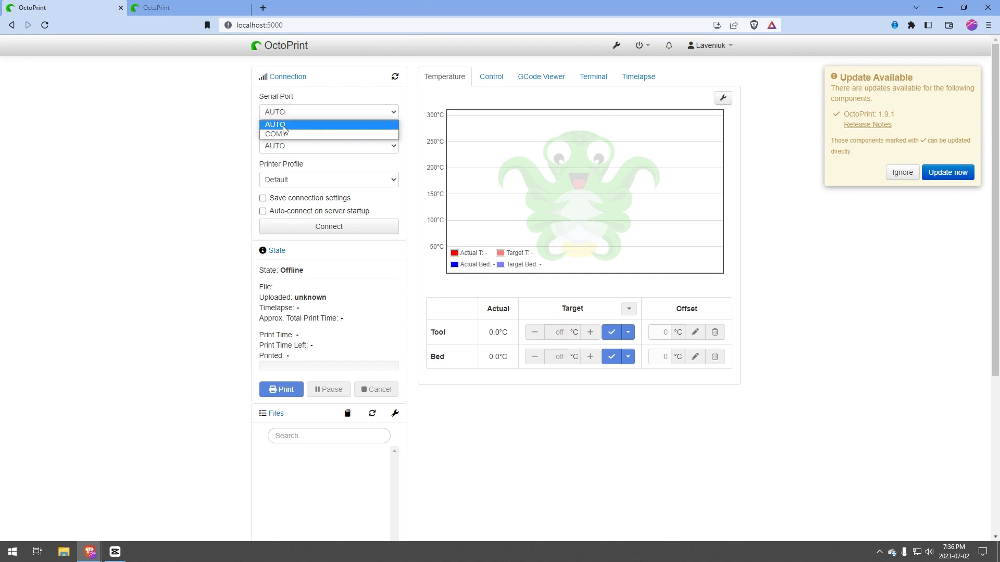
{"action": "left_click", "coordinate": [212, 138]}
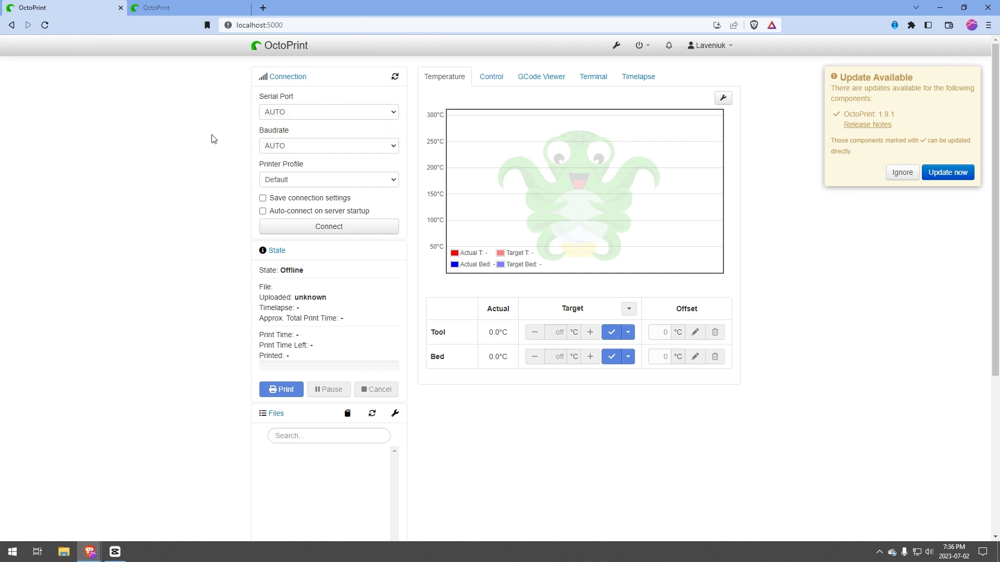
{"action": "key", "text": "super"}
{"action": "type", "text": "device"}
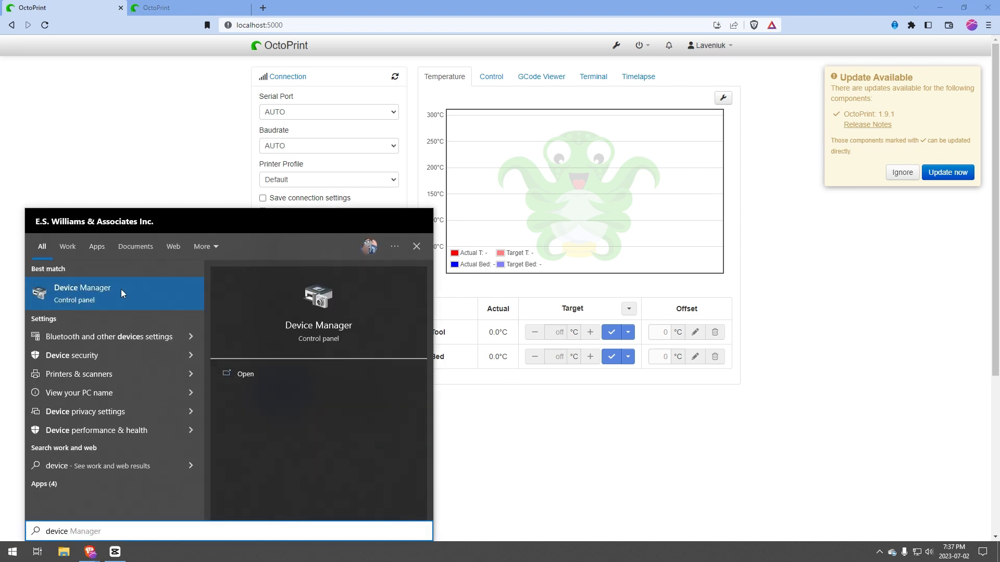
{"action": "left_click", "coordinate": [64, 290]}
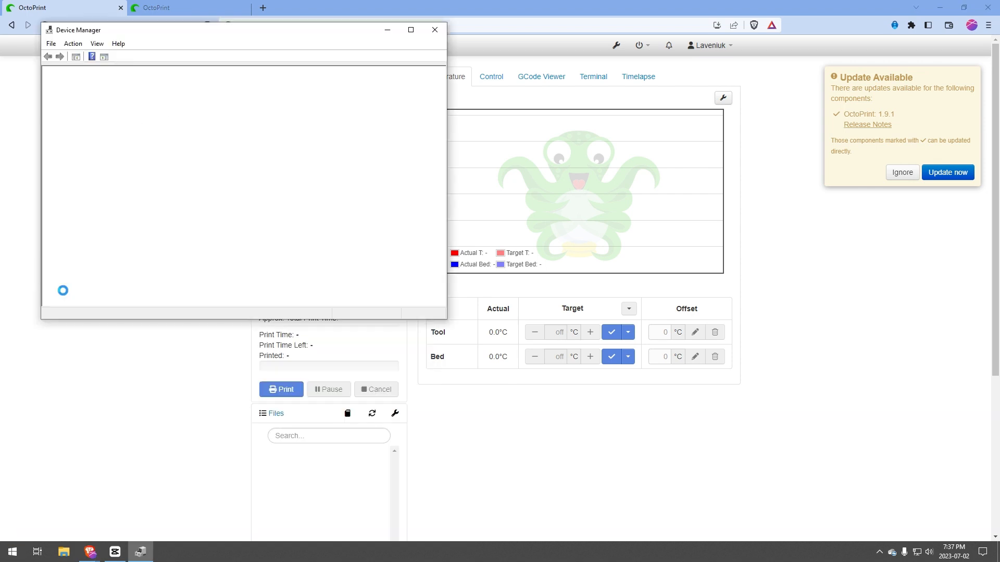
{"action": "left_click_drag", "start_coordinate": [154, 29], "coordinate": [241, 77]}
{"action": "left_click", "coordinate": [144, 245]}
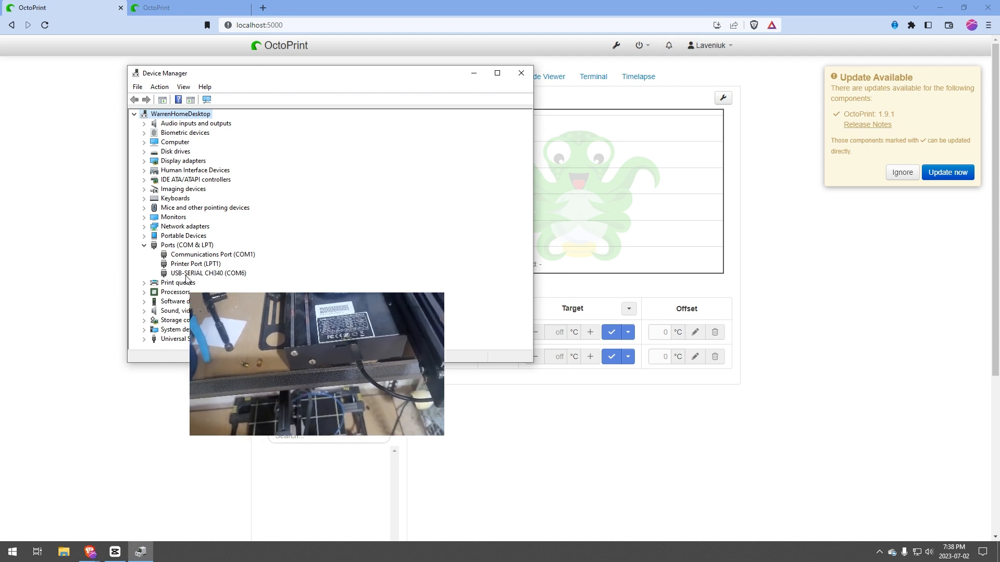
{"action": "left_click", "coordinate": [229, 274]}
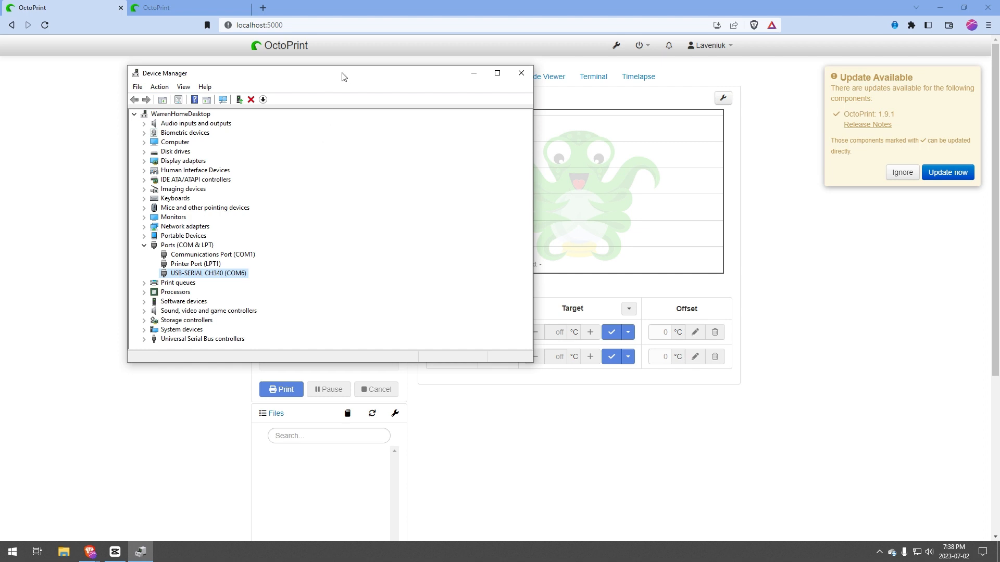
Step: Back in OctoPrint, choose serial port COM6 with the Default printer profile and connect to the printer
{"action": "left_click_drag", "start_coordinate": [343, 73], "coordinate": [0, 103]}
{"action": "left_click", "coordinate": [270, 116]}
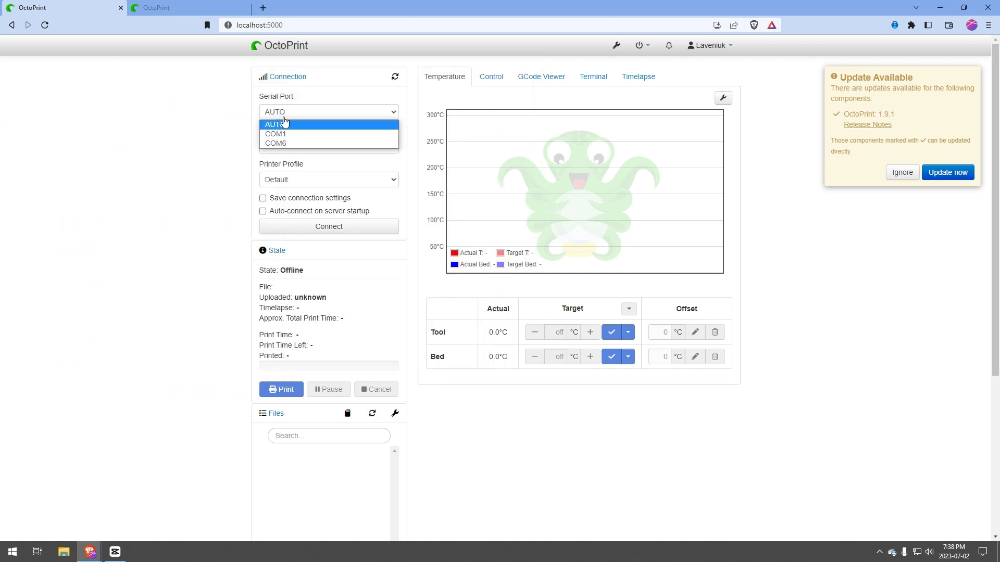
{"action": "left_click", "coordinate": [276, 144]}
{"action": "left_click", "coordinate": [291, 181]}
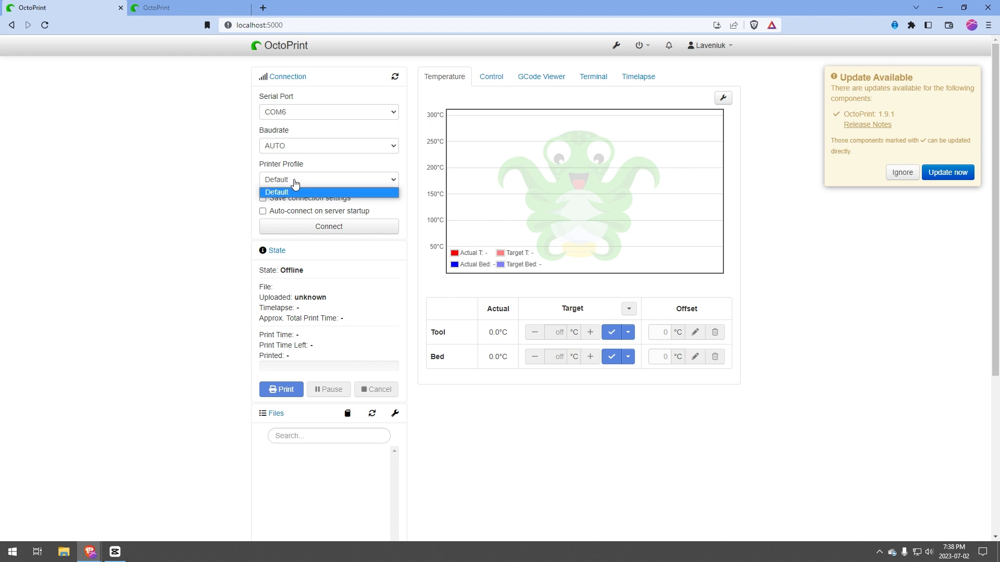
{"action": "left_click", "coordinate": [342, 194]}
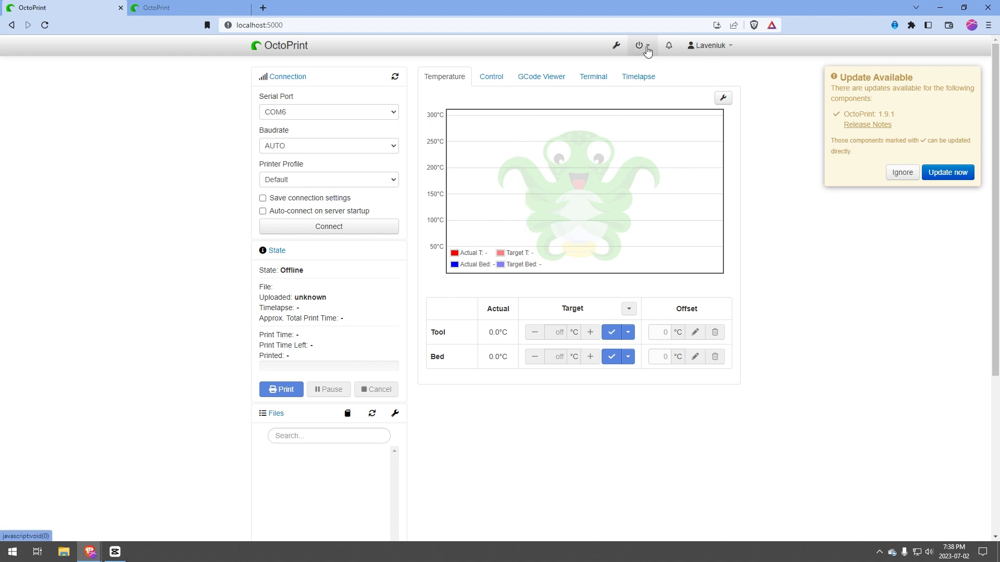
{"action": "left_click", "coordinate": [327, 228]}
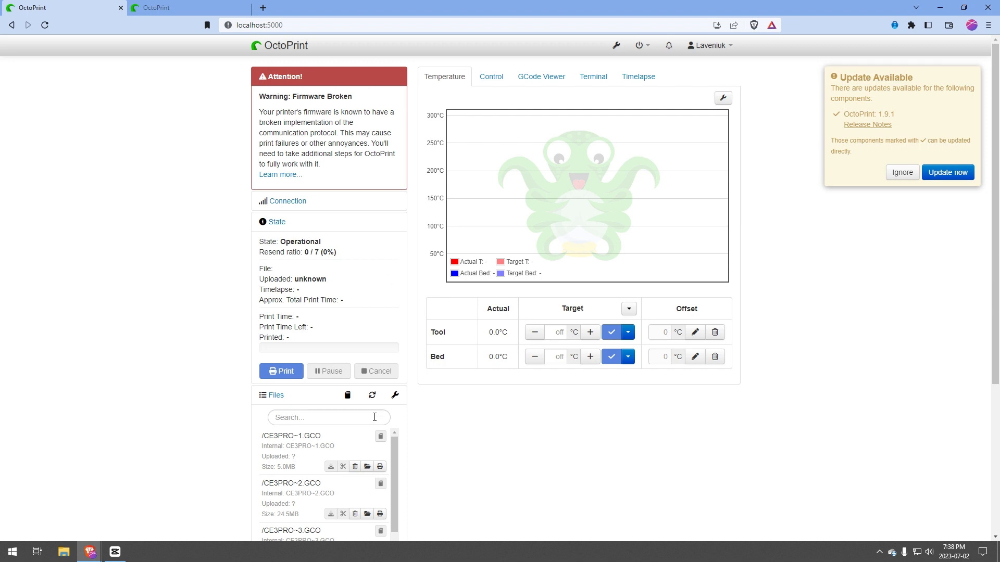
Step: Switch to the localhost:5001 instance and advance its setup wizard past the start page
{"action": "left_click", "coordinate": [180, 7]}
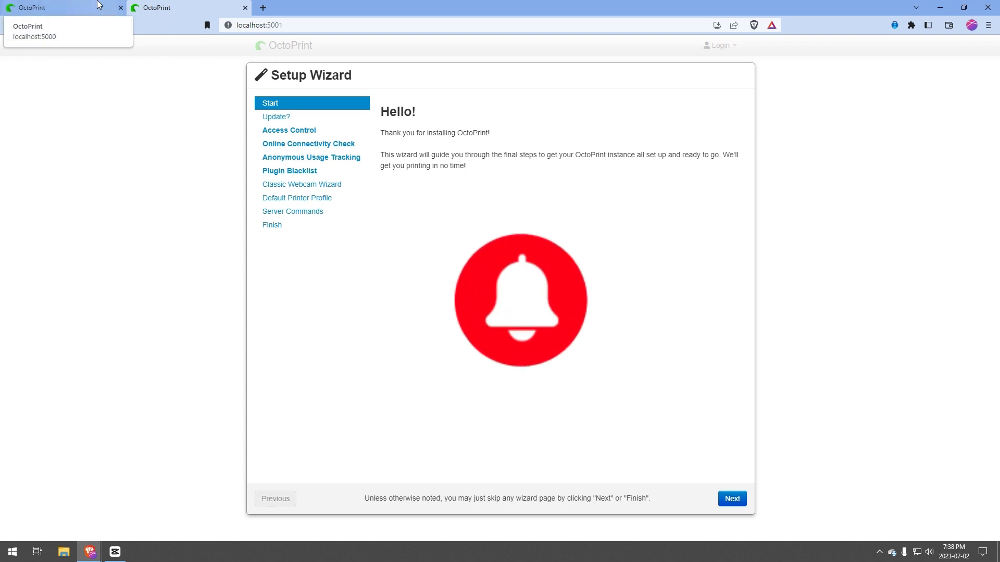
{"action": "left_click", "coordinate": [731, 498]}
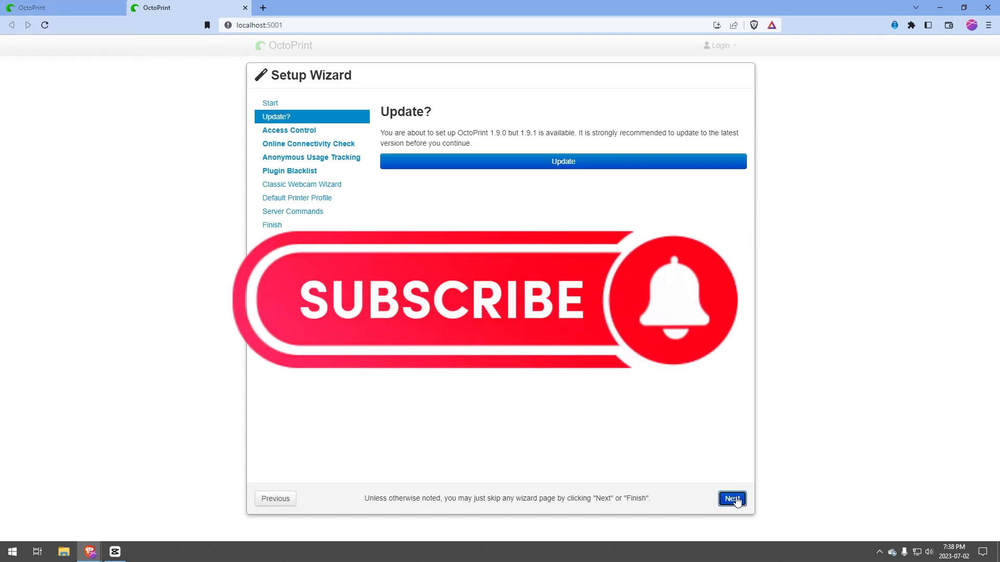